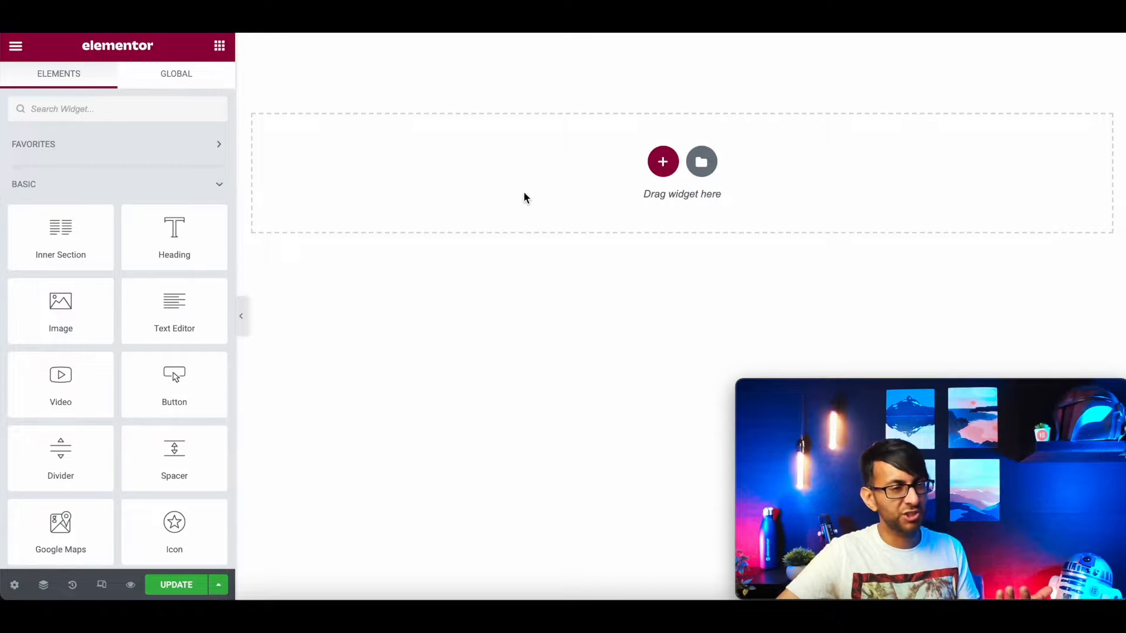
Add a single-column section with a minimum height of 550 px and set its columns gap to No Gap
click(662, 161)
click(484, 201)
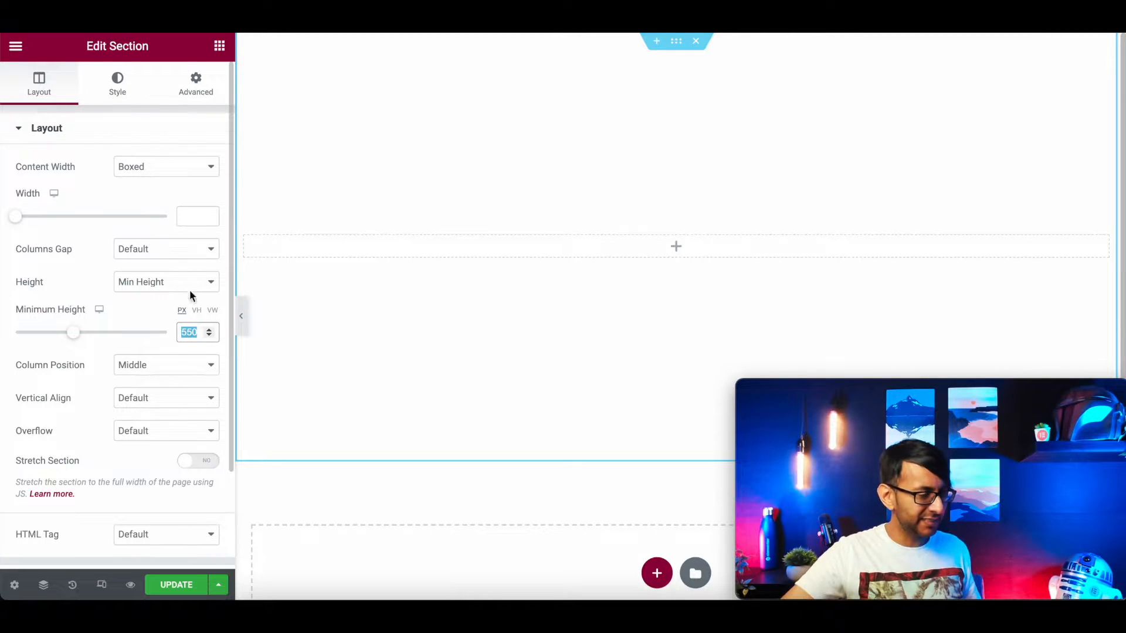
click(156, 249)
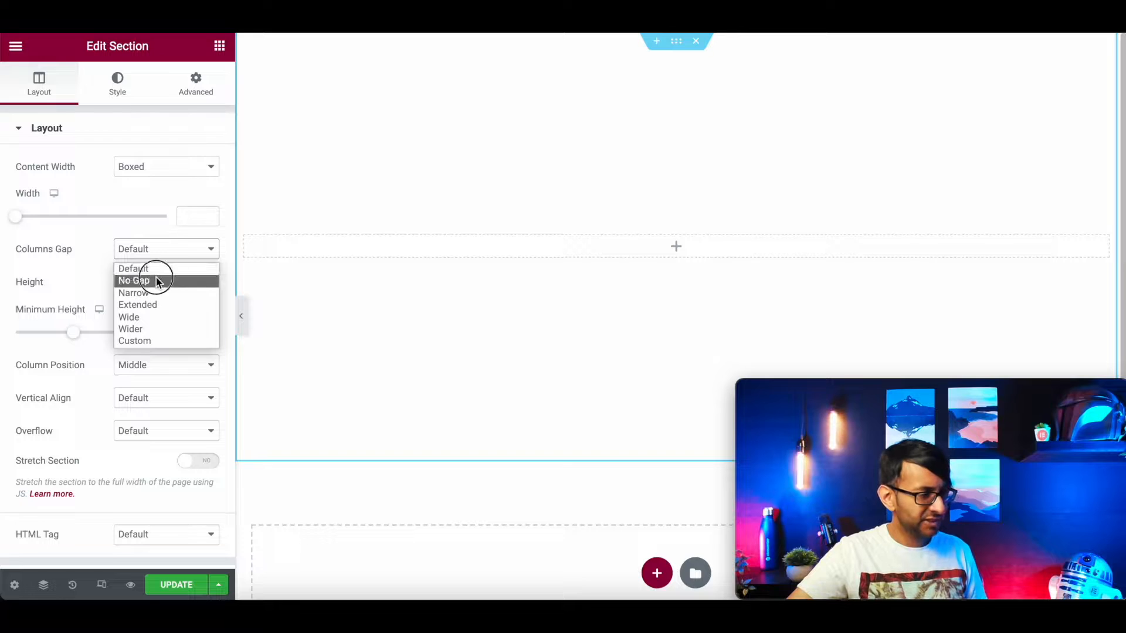
click(156, 280)
Set the section's boxed content width to 1000
click(180, 217)
text(900)
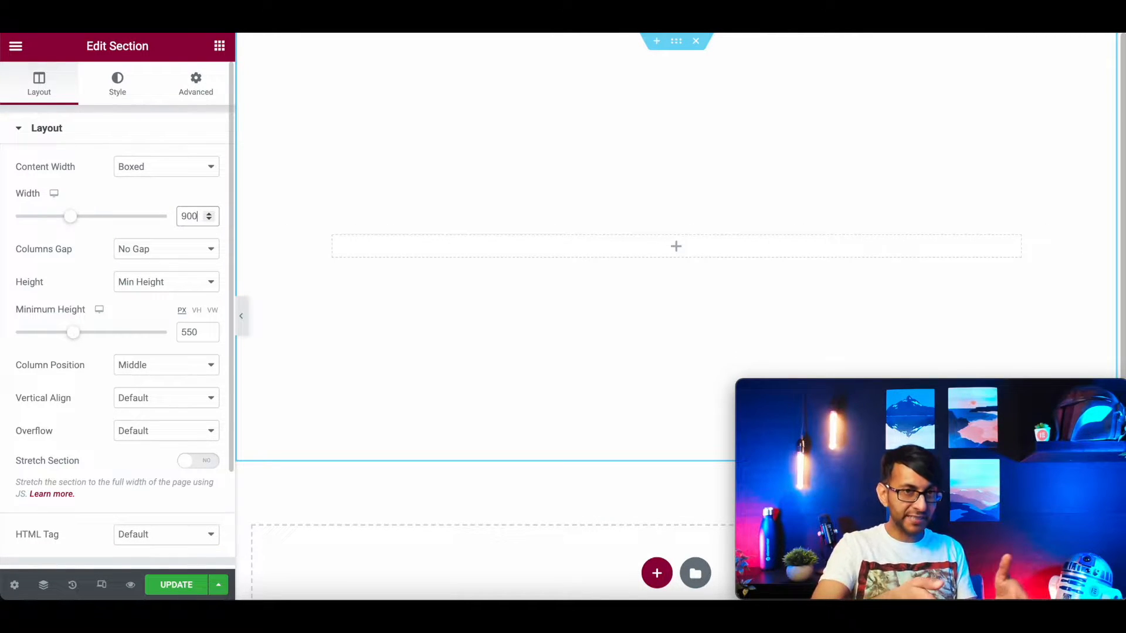
key(BackSpace)
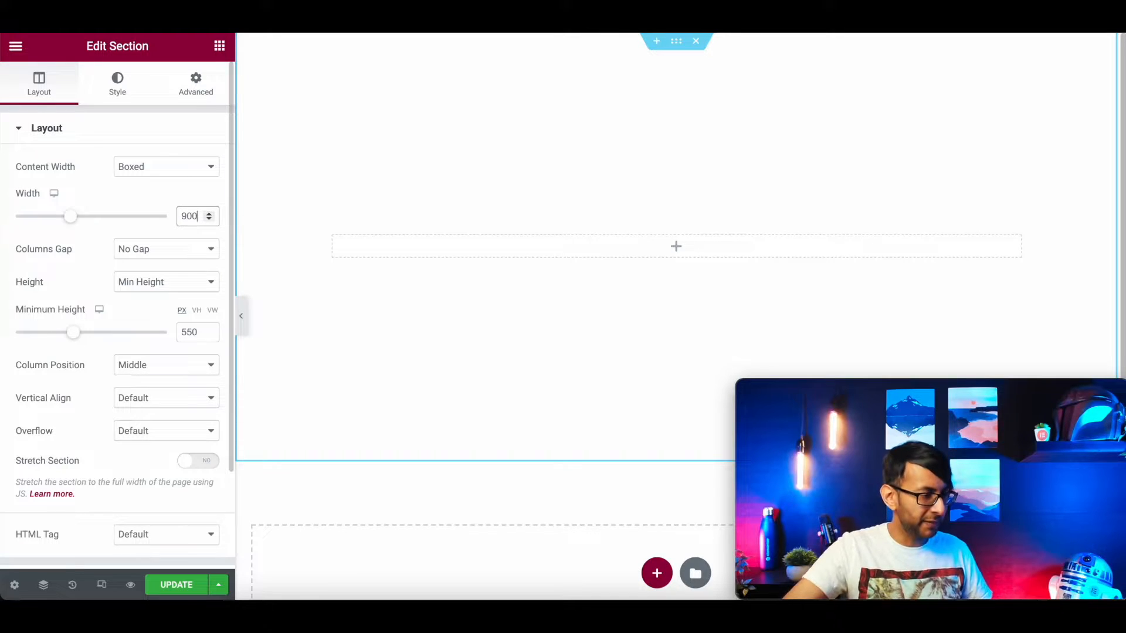
key(BackSpace)
key(BackSpace)
text(1000)
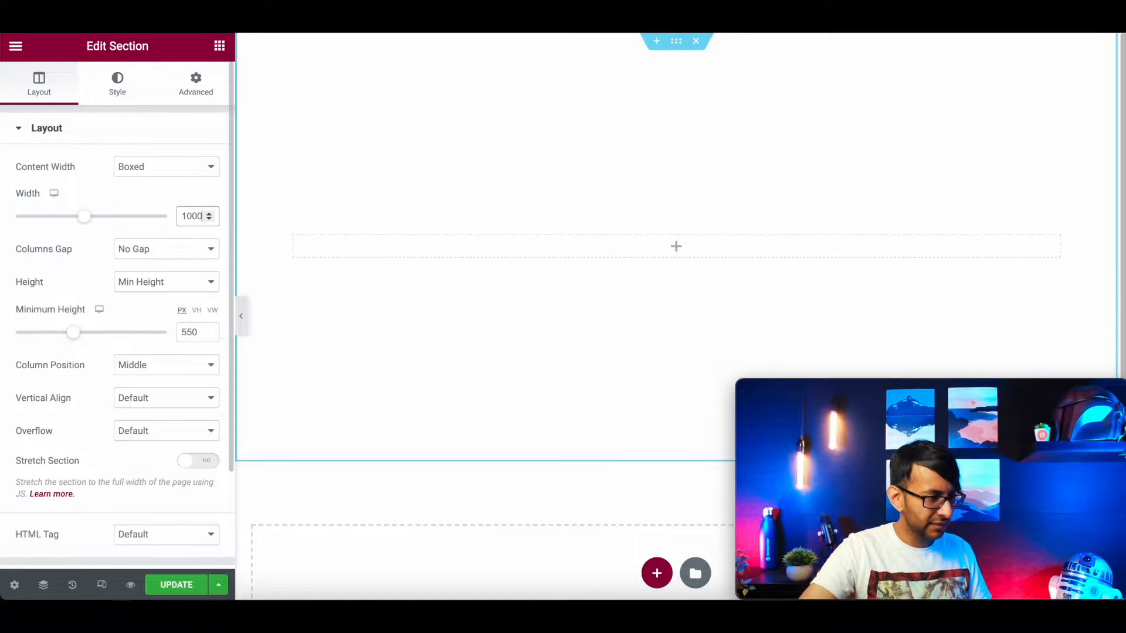
Give the section a classic background of the hooded figure facing the neon city, positioned Center Center, Scroll, No-repeat, sized Cover, and preview it
click(116, 86)
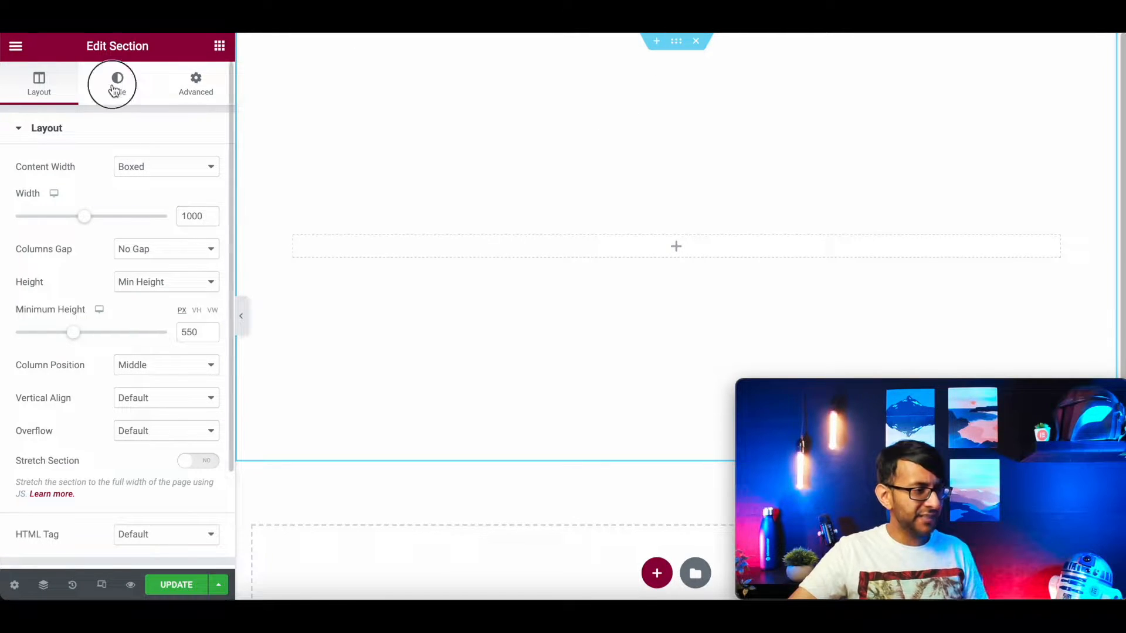
click(145, 208)
mouse_move(121, 322)
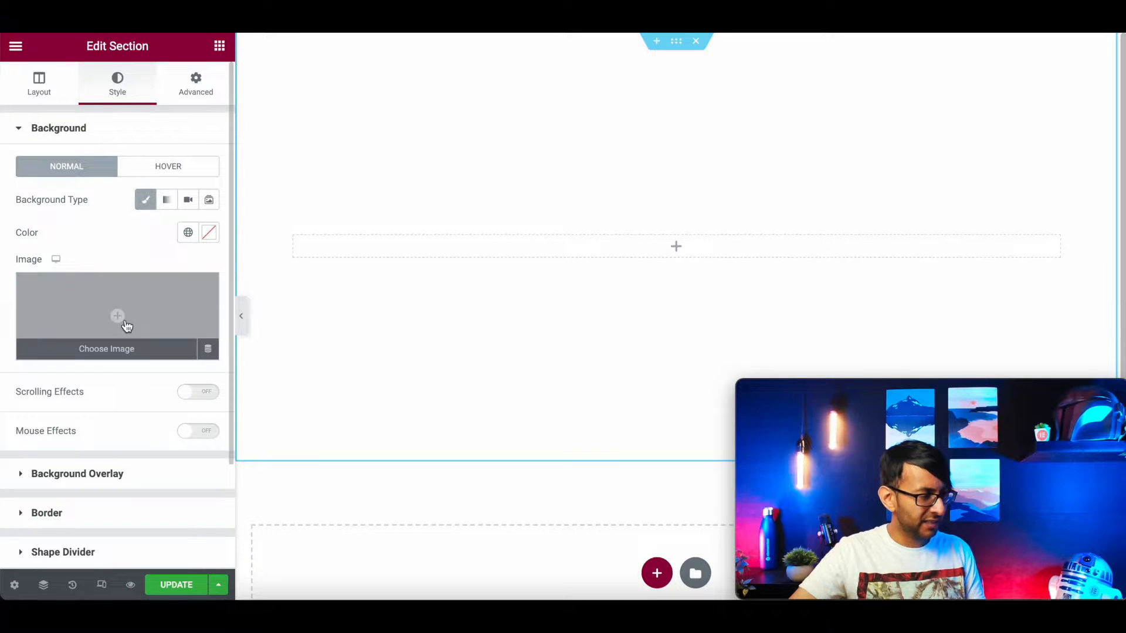
click(113, 300)
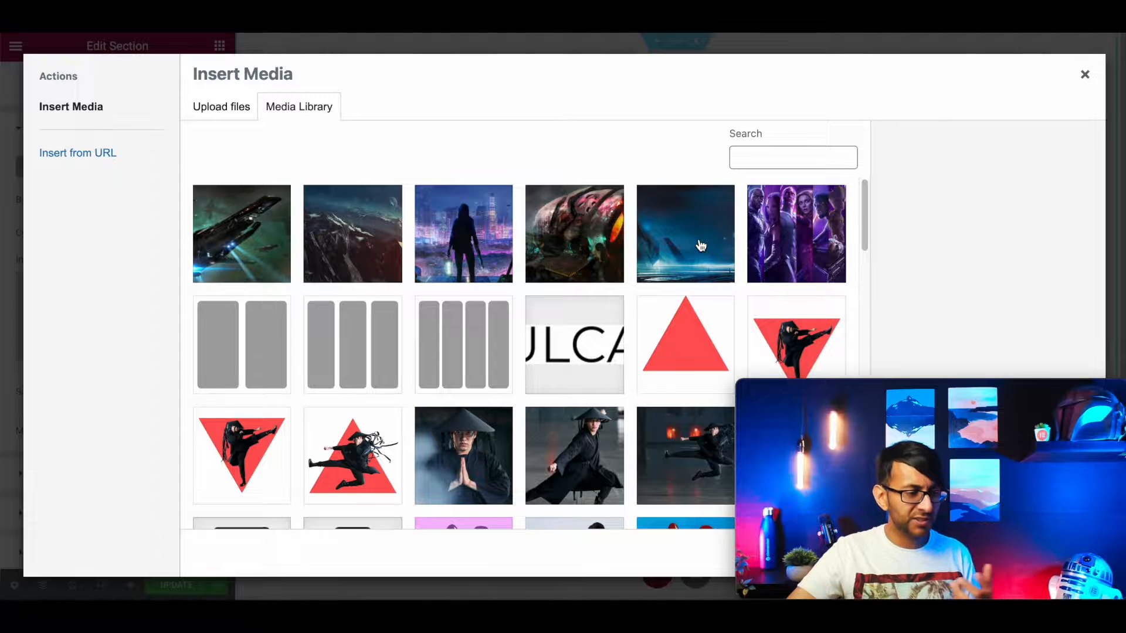
click(577, 241)
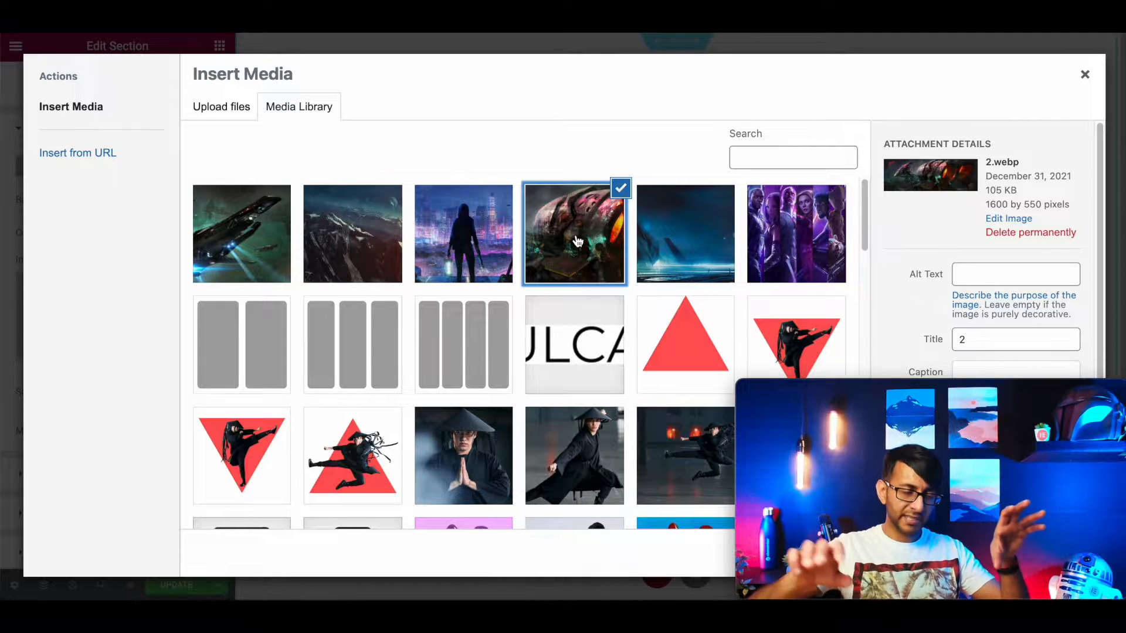
click(463, 246)
click(380, 251)
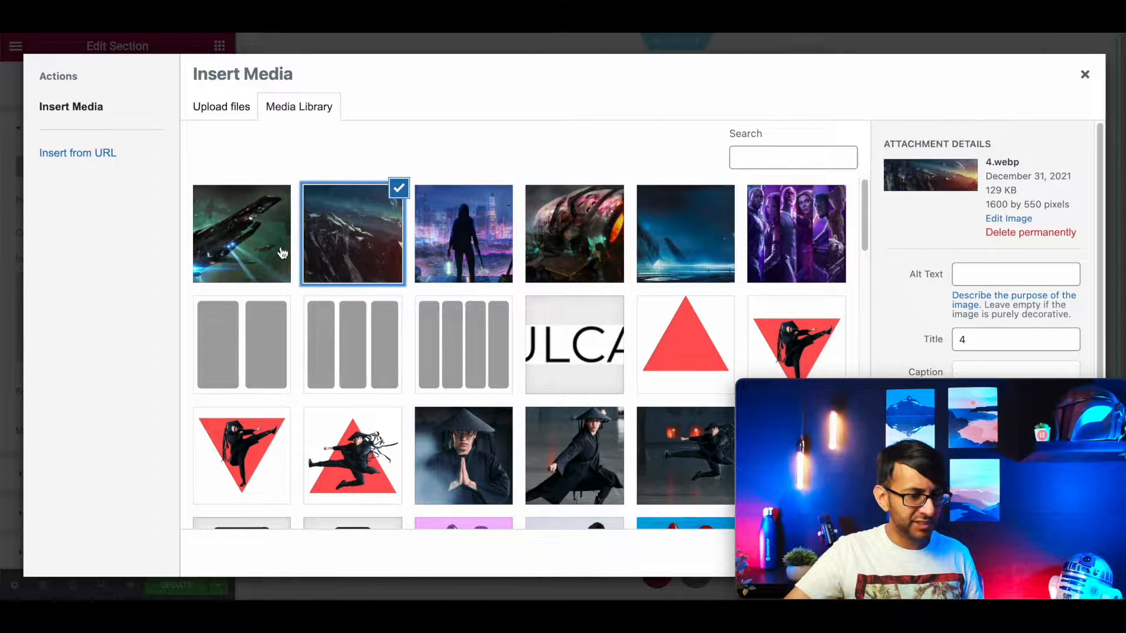
click(446, 243)
mouse_move(1006, 390)
mouse_down()
mouse_move(1008, 317)
mouse_move(1023, 403)
mouse_up()
click(1049, 554)
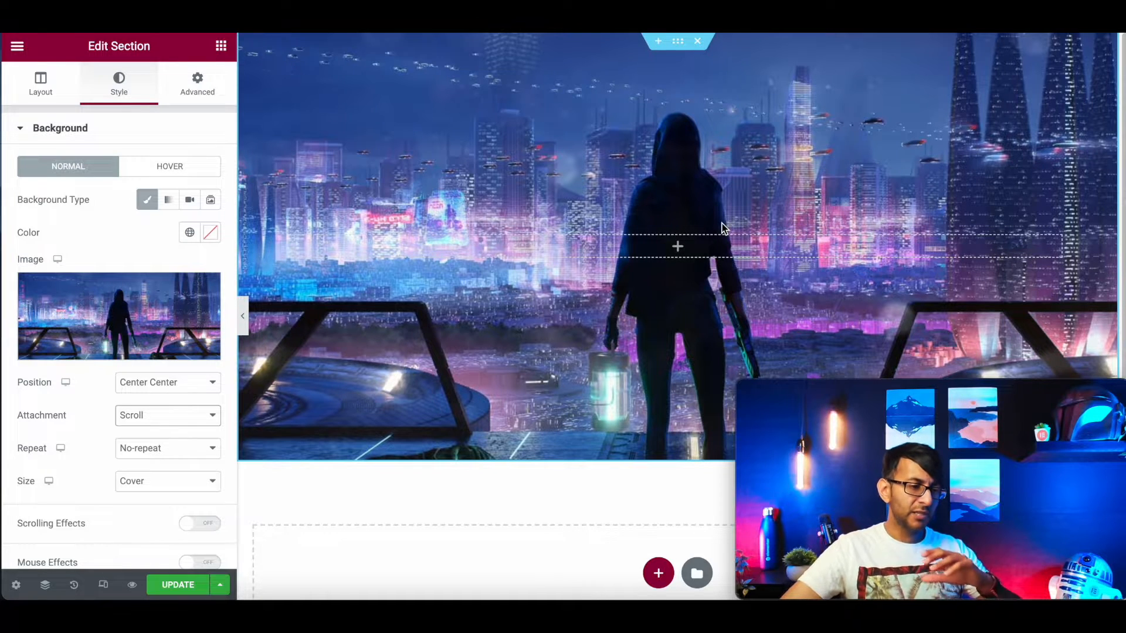
click(242, 318)
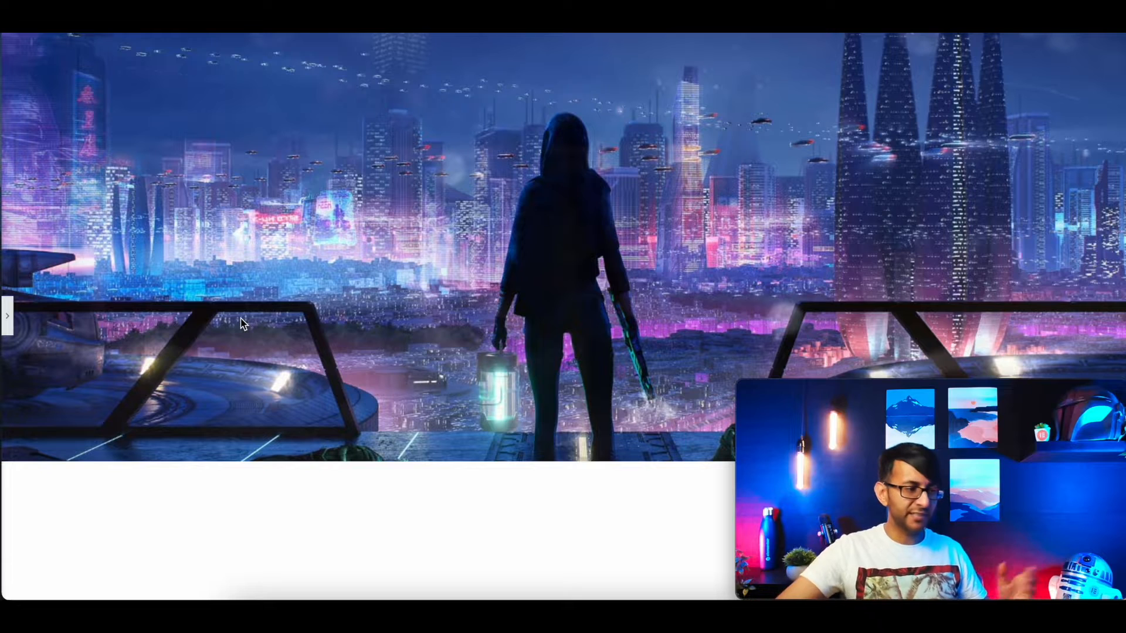
click(8, 319)
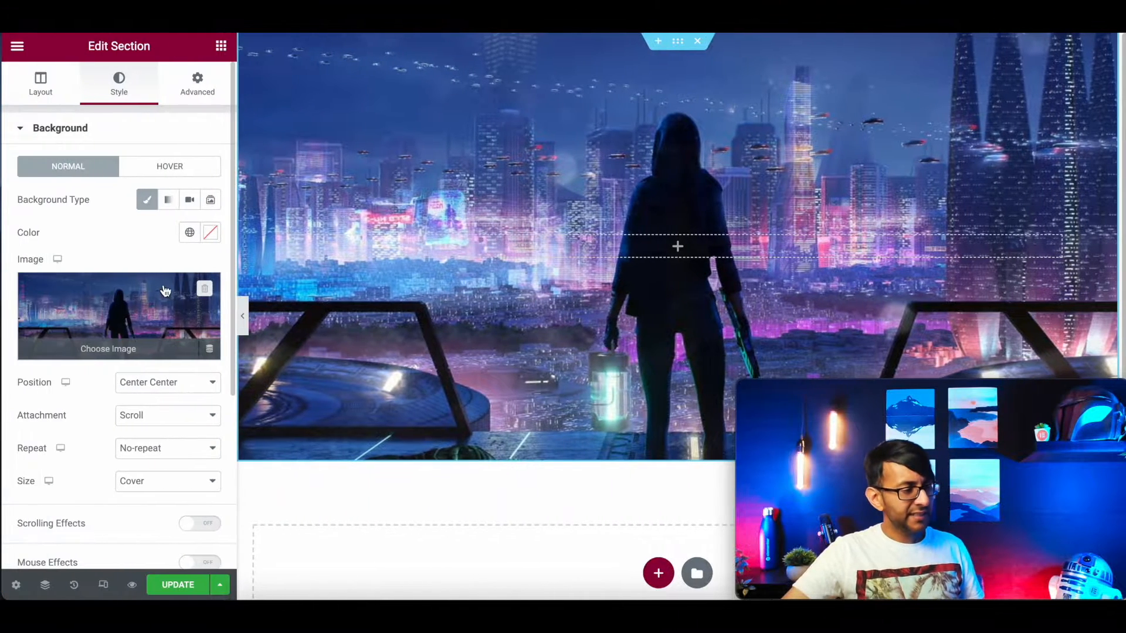
Add a Heading widget to the section and set its text color to the global white
click(221, 47)
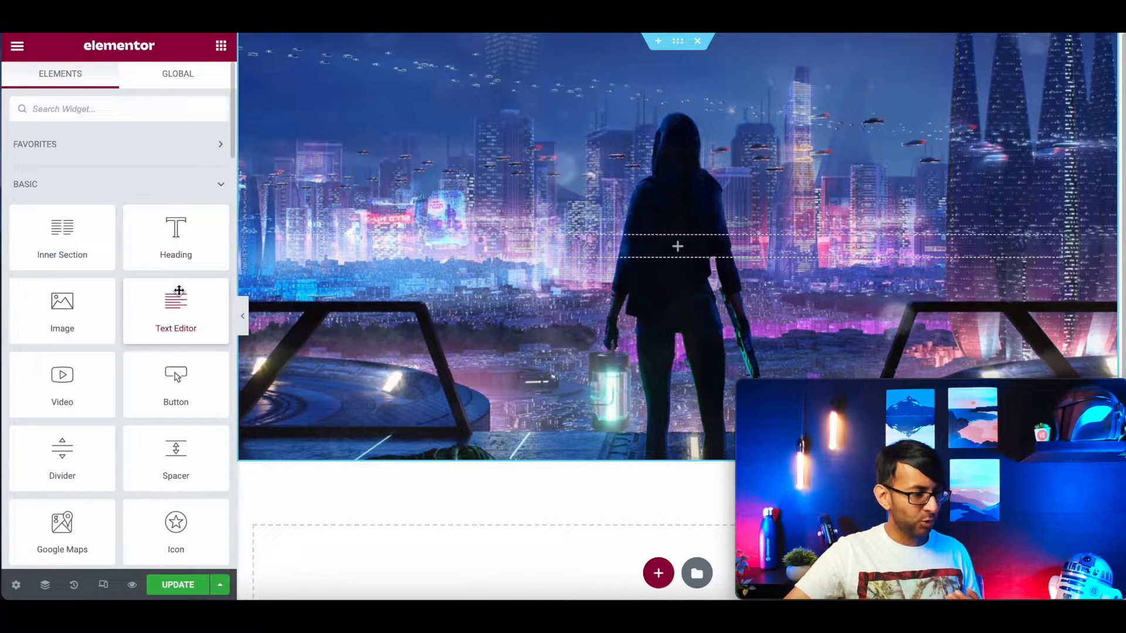
drag(178, 269, 410, 249)
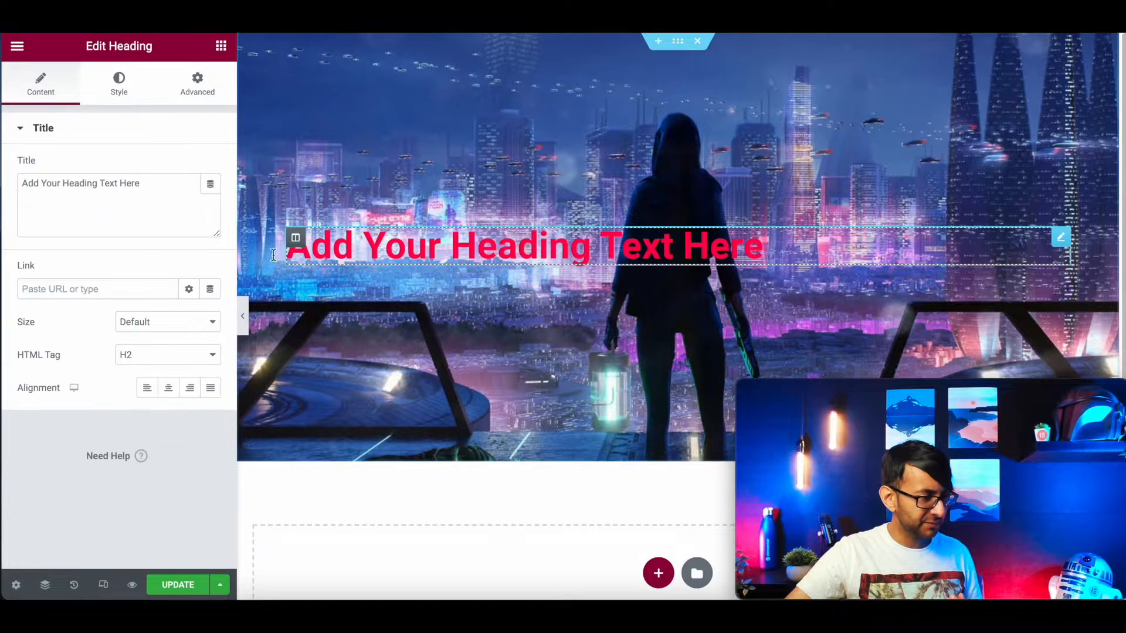
click(119, 88)
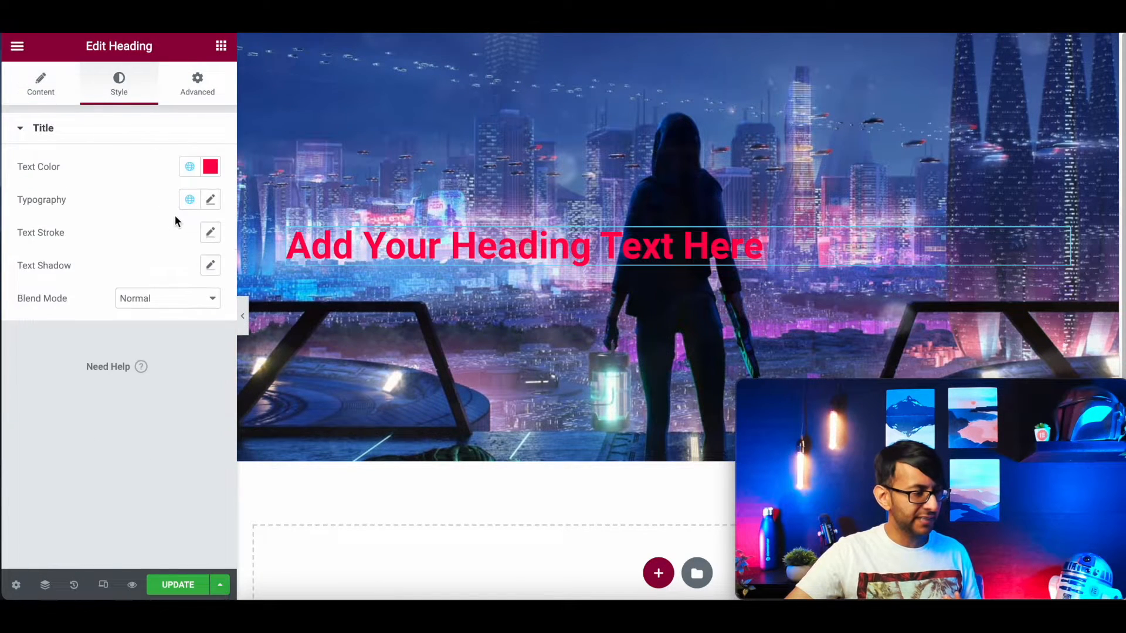
click(188, 169)
click(123, 349)
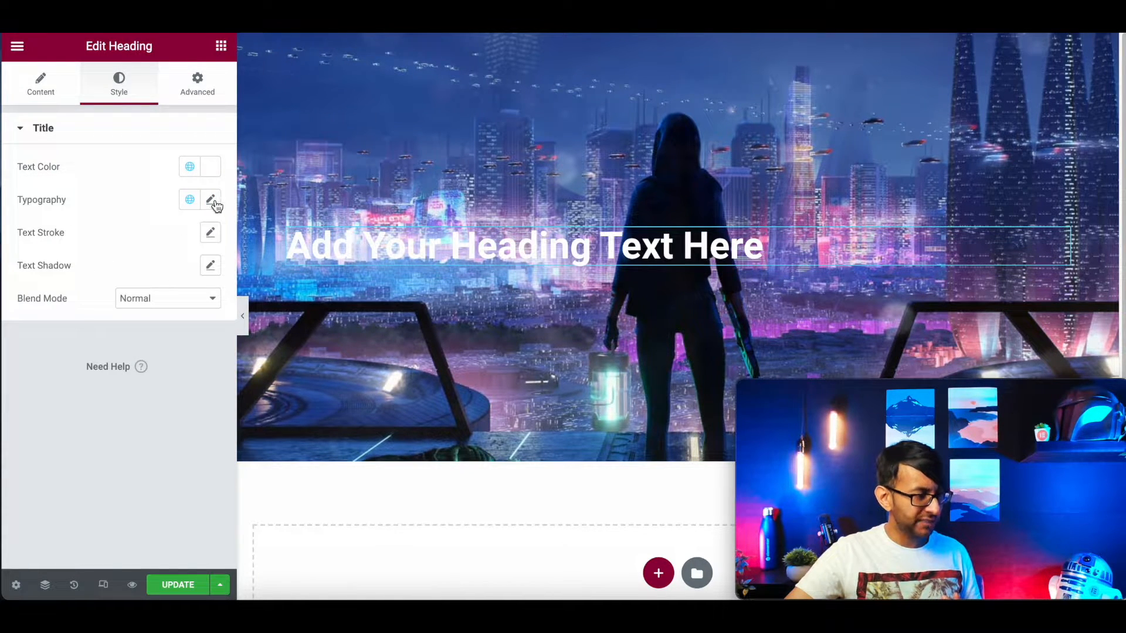
Set the heading's typography to the Lato font family at a size of 3 rem
click(211, 200)
click(164, 271)
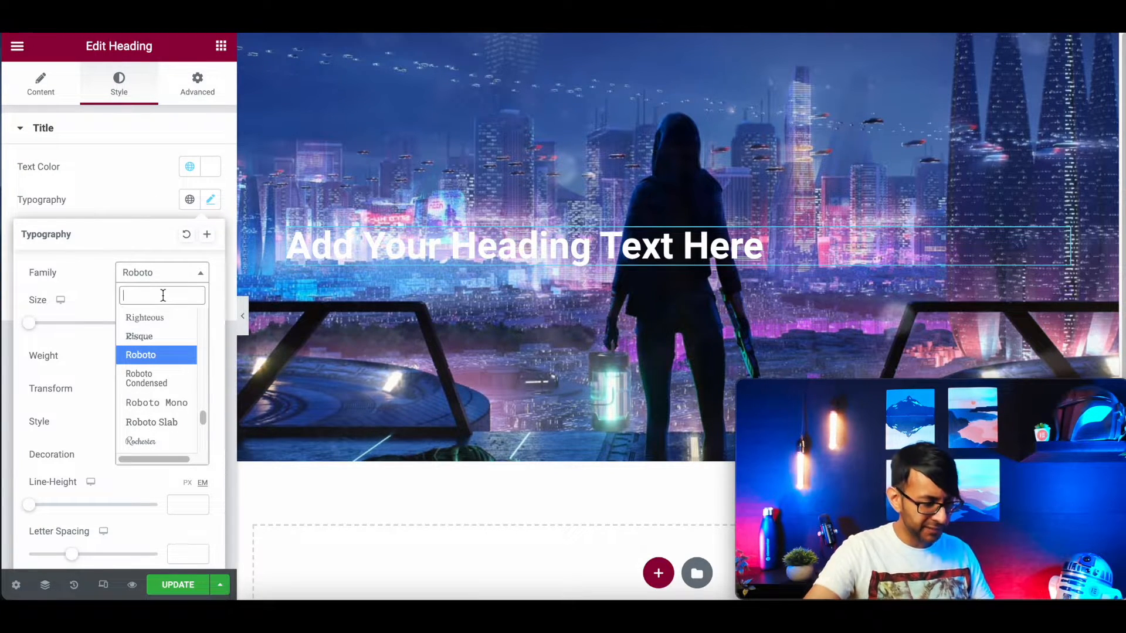
text(Lato)
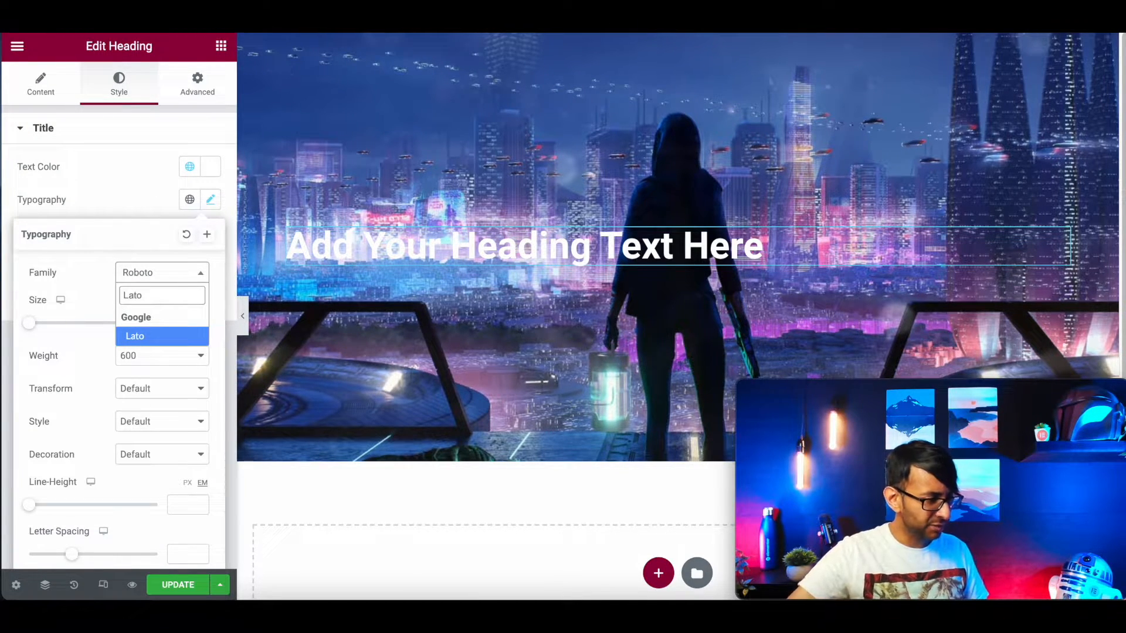
click(166, 337)
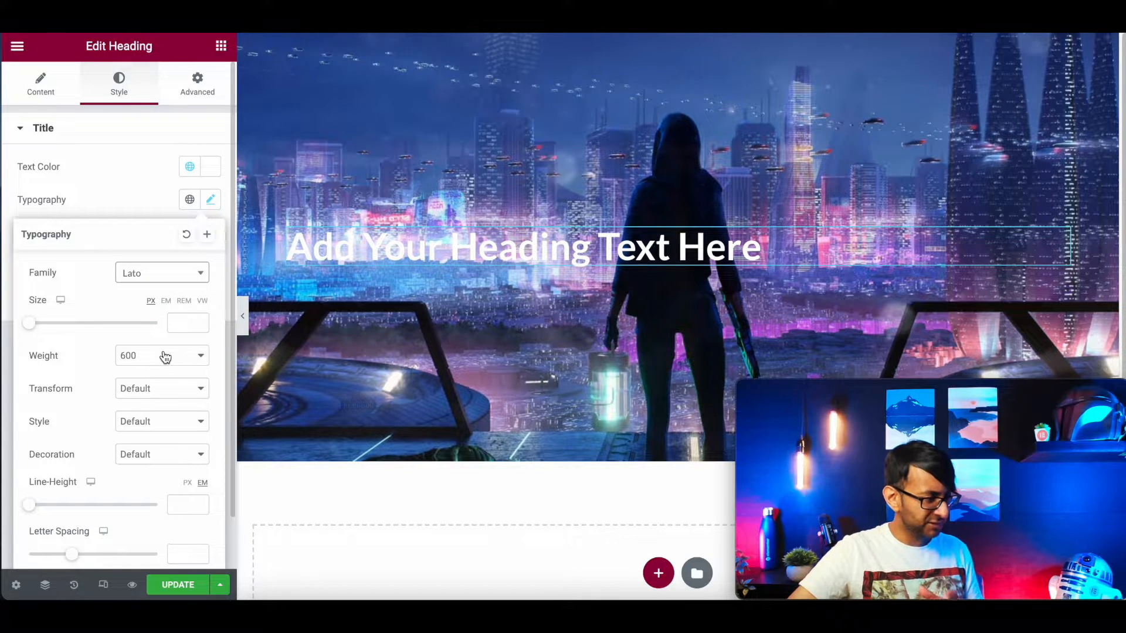
click(183, 302)
click(185, 322)
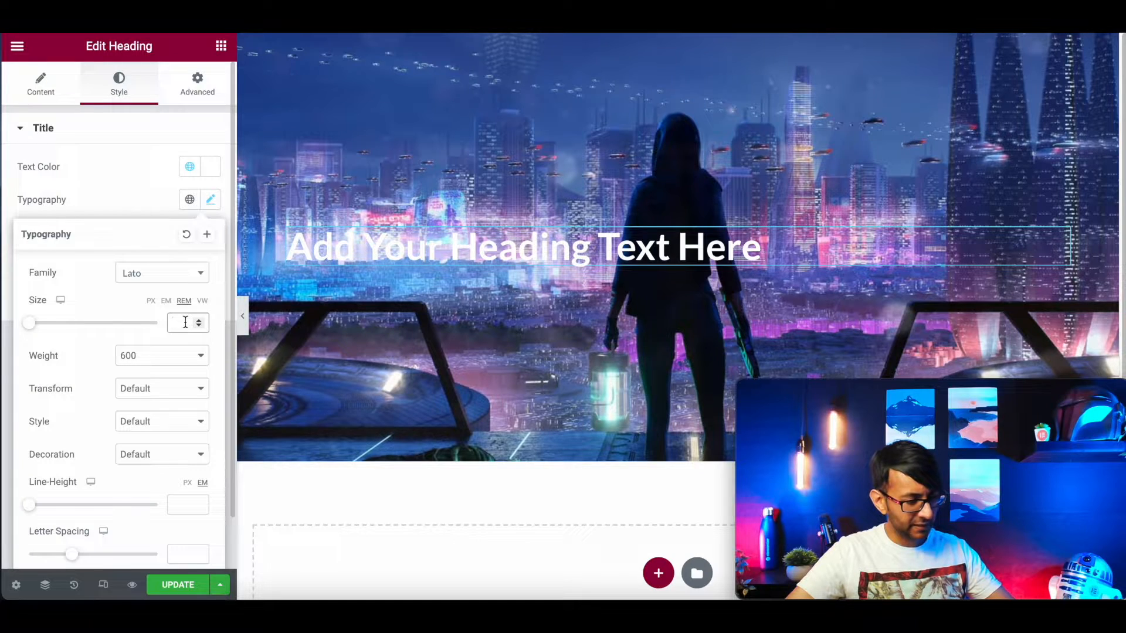
text(4)
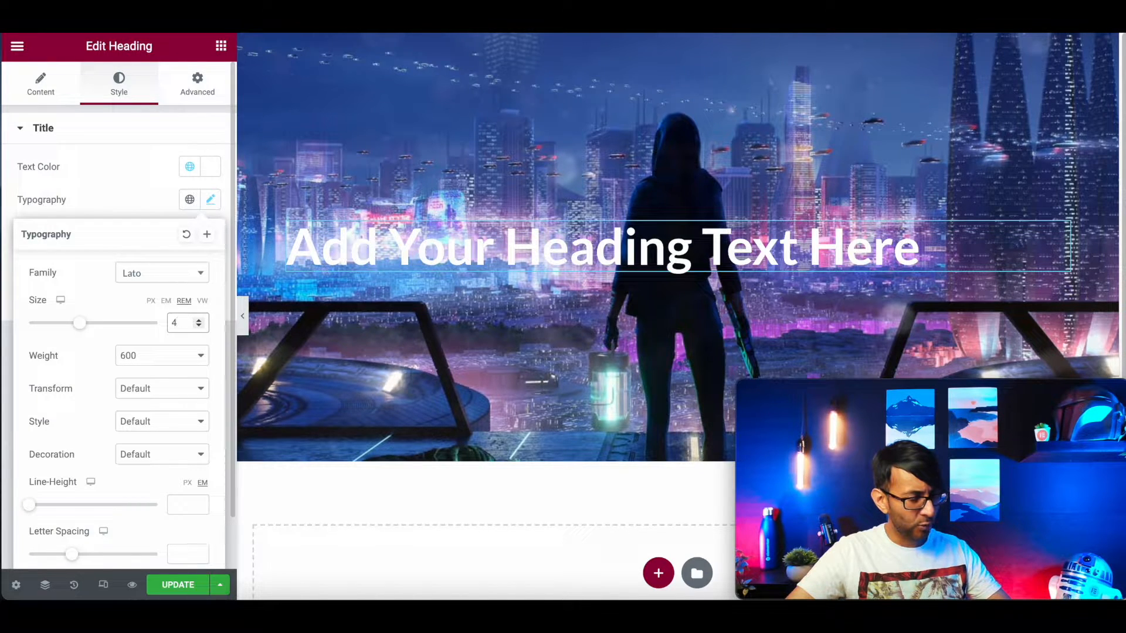
key(BackSpace)
text(3)
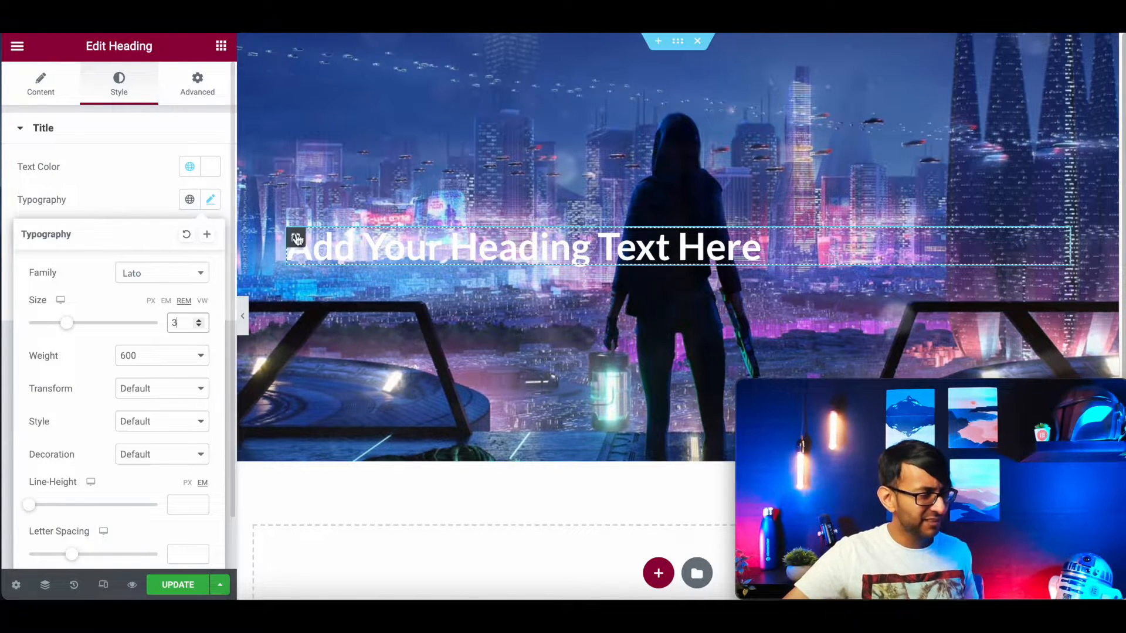
Shorten the heading's title to "Add Your Heading" and return to its style settings
click(41, 85)
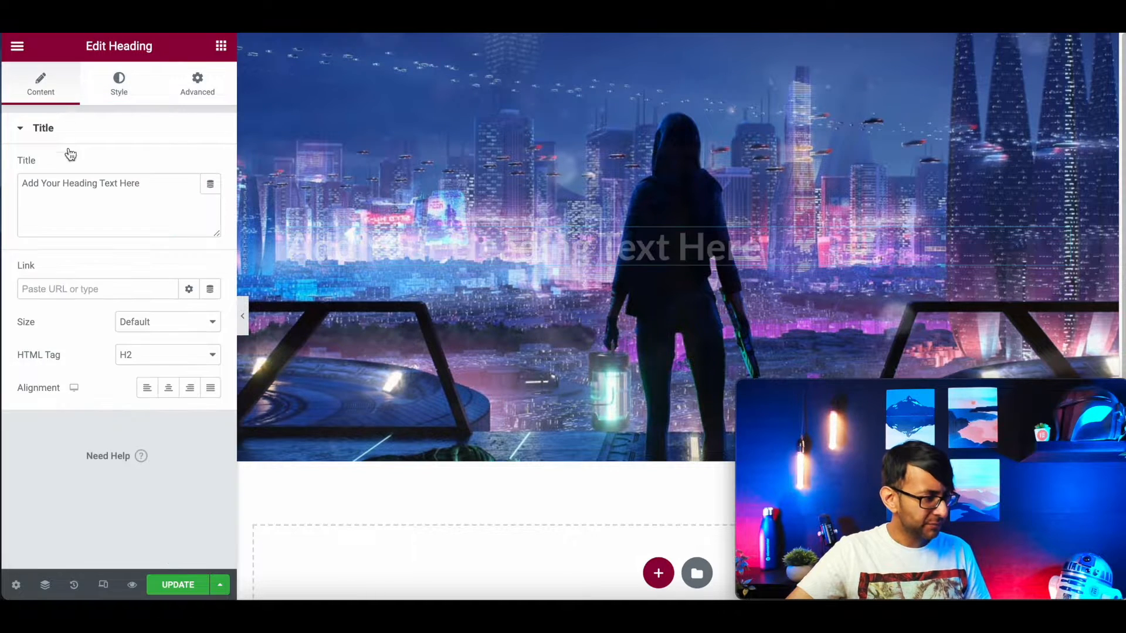
drag(153, 183, 100, 185)
key(BackSpace)
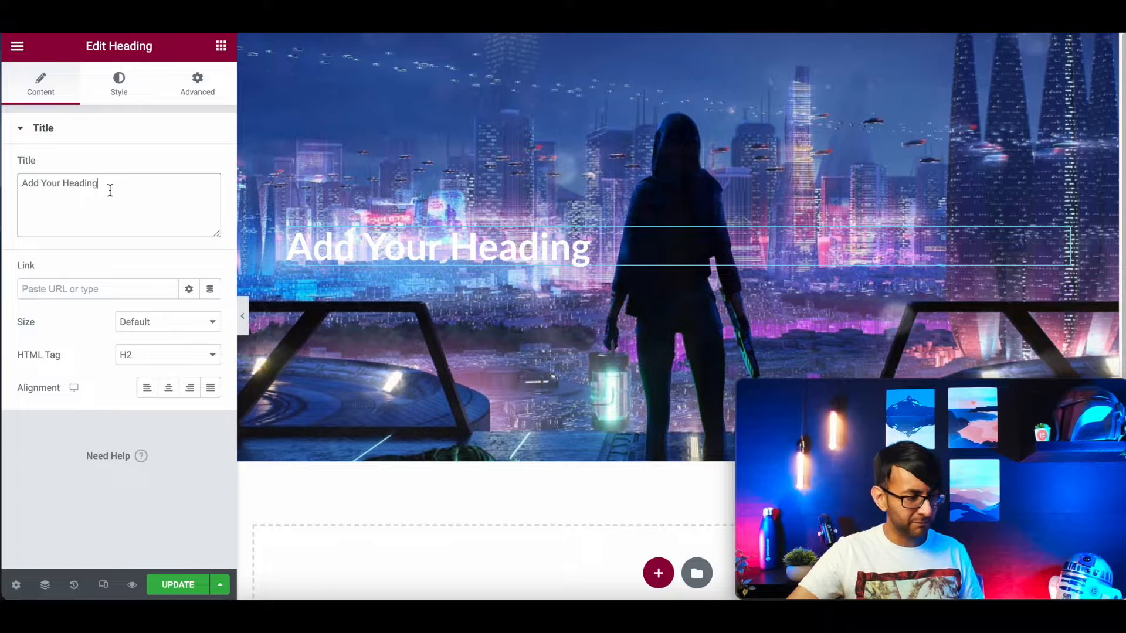
click(119, 85)
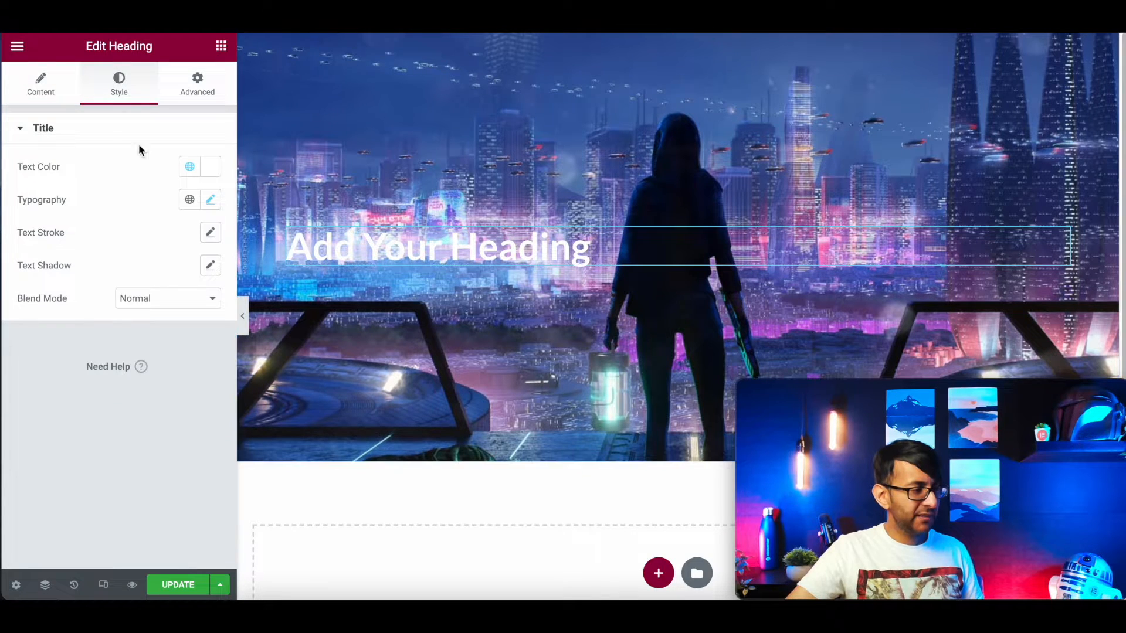
click(211, 202)
scroll(130, 438, down, 1)
scroll(130, 351, up, 1)
click(128, 203)
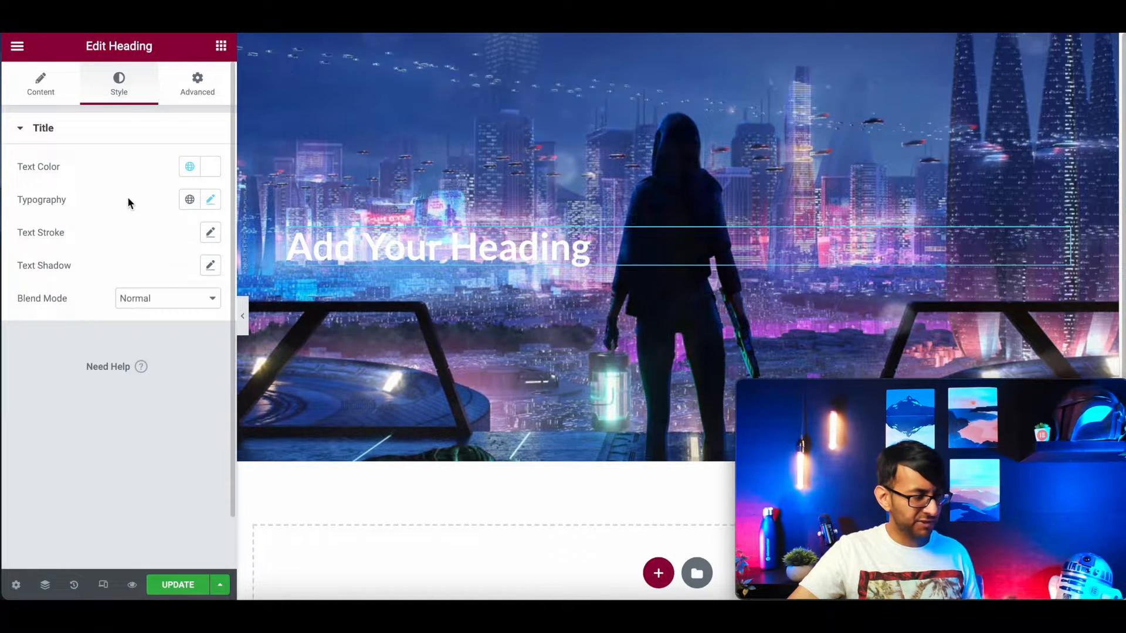
Add a text shadow to the heading in black with an opacity of 0.96
click(209, 266)
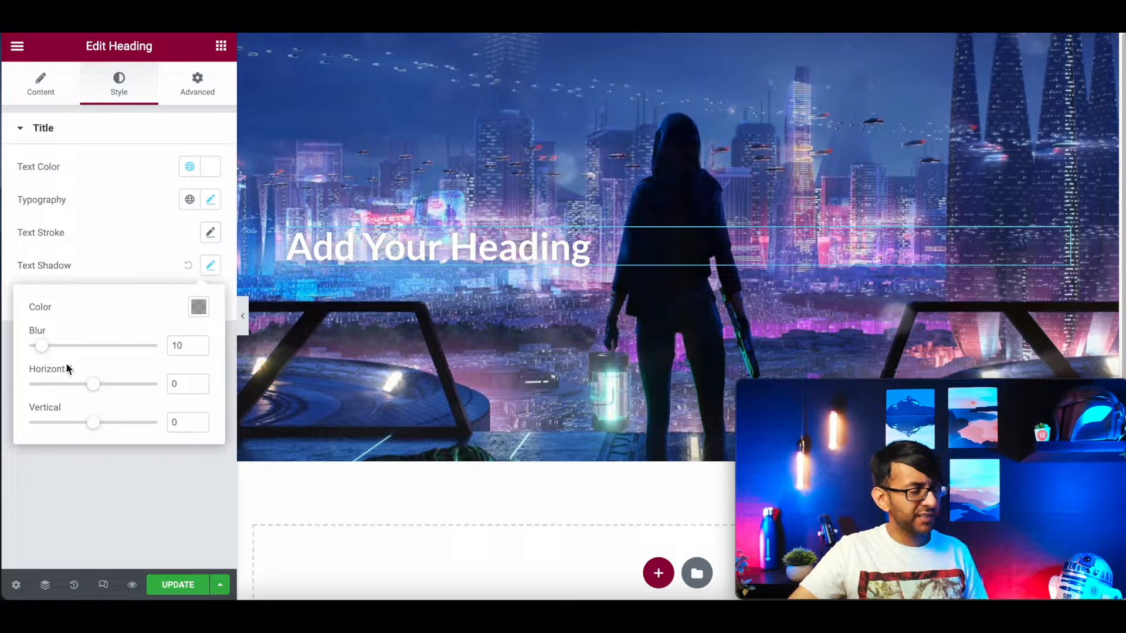
click(197, 313)
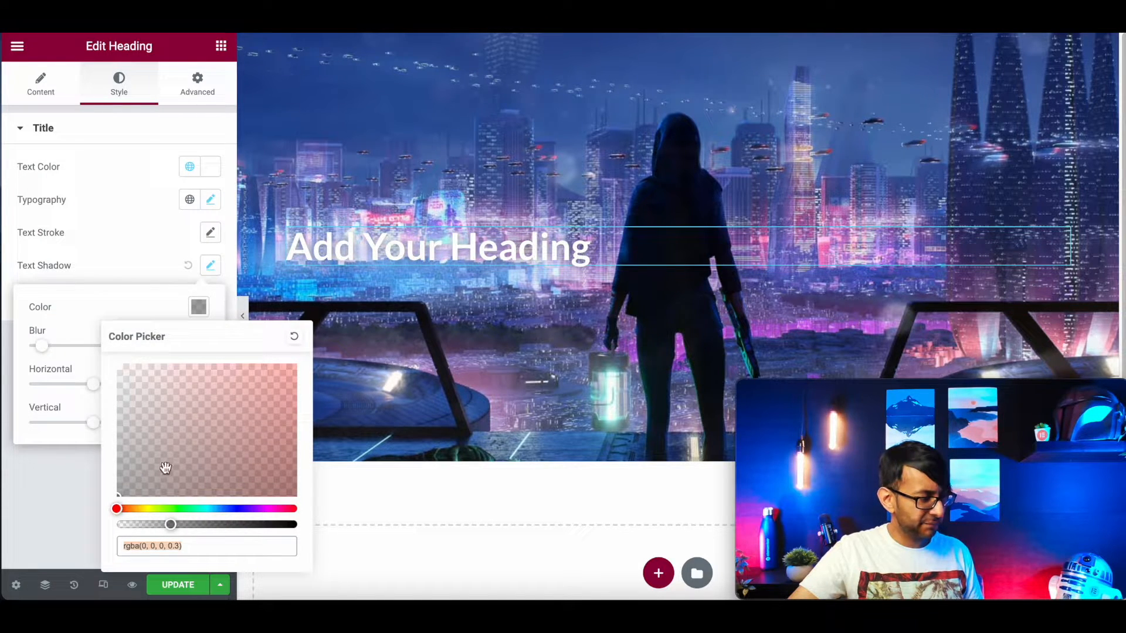
drag(172, 525, 291, 525)
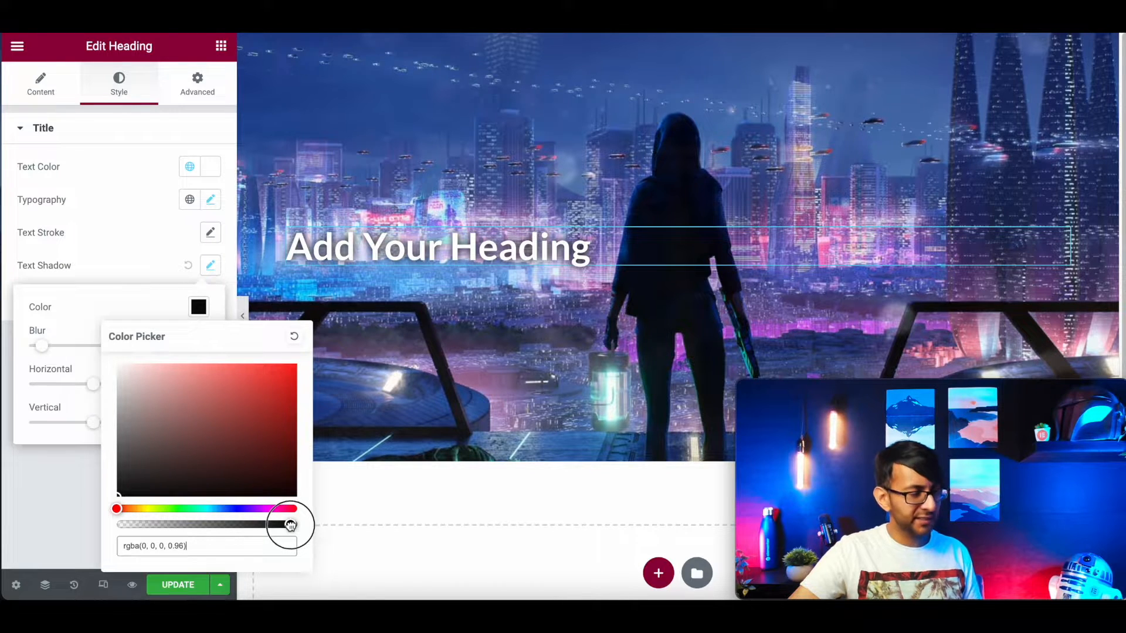
click(136, 266)
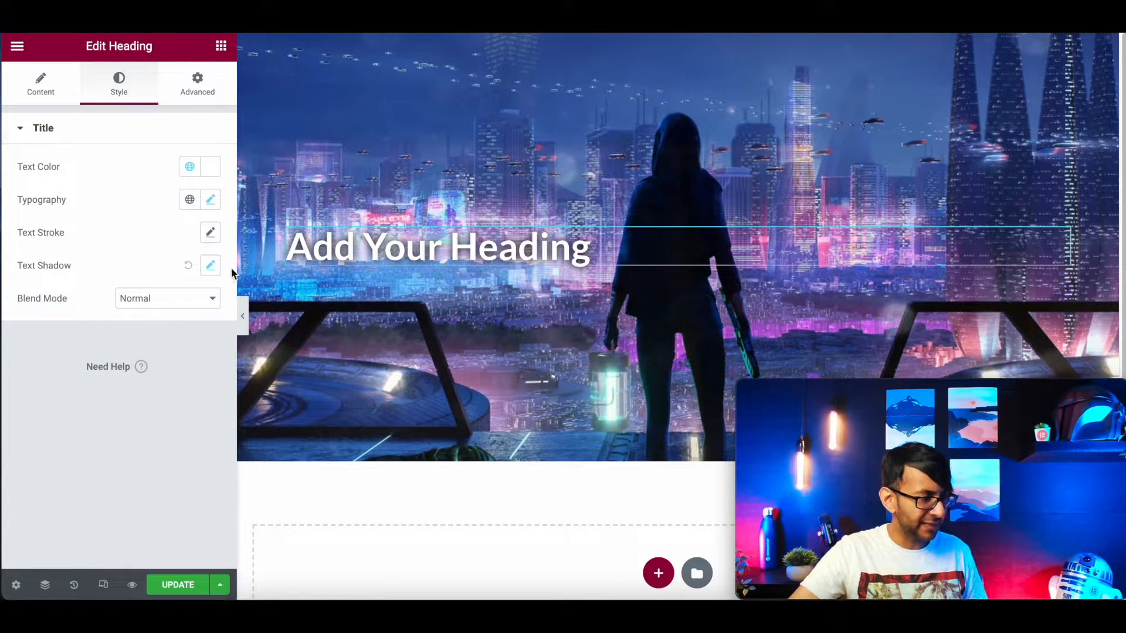
Add a Text Editor widget below the heading and set its text color to the global white
click(221, 45)
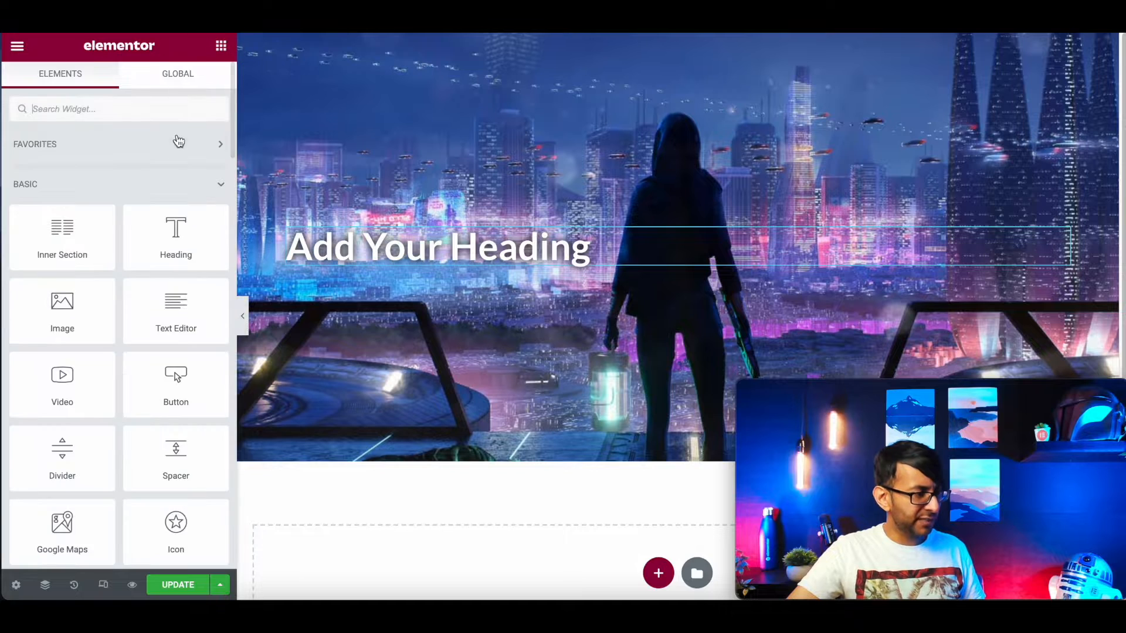
drag(199, 344, 376, 266)
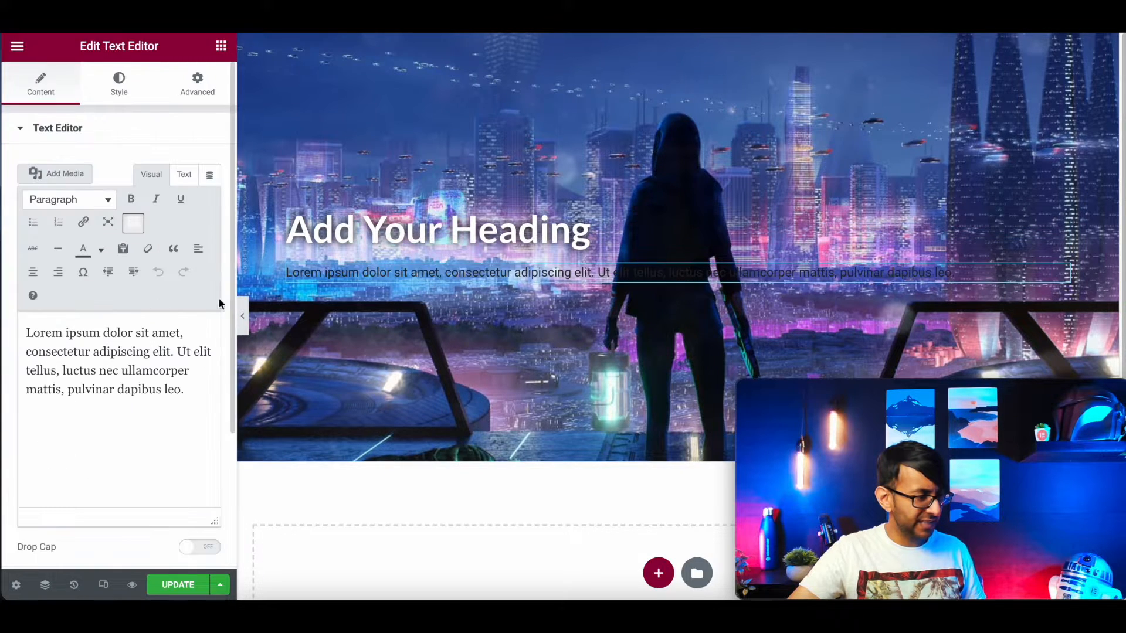
click(121, 88)
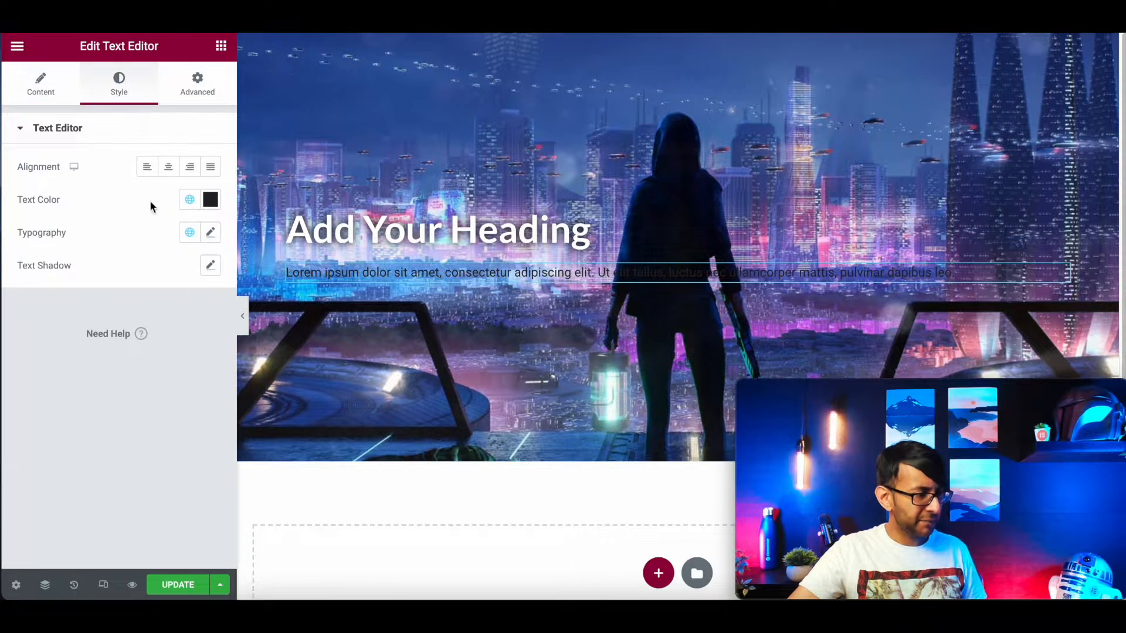
click(189, 199)
click(116, 382)
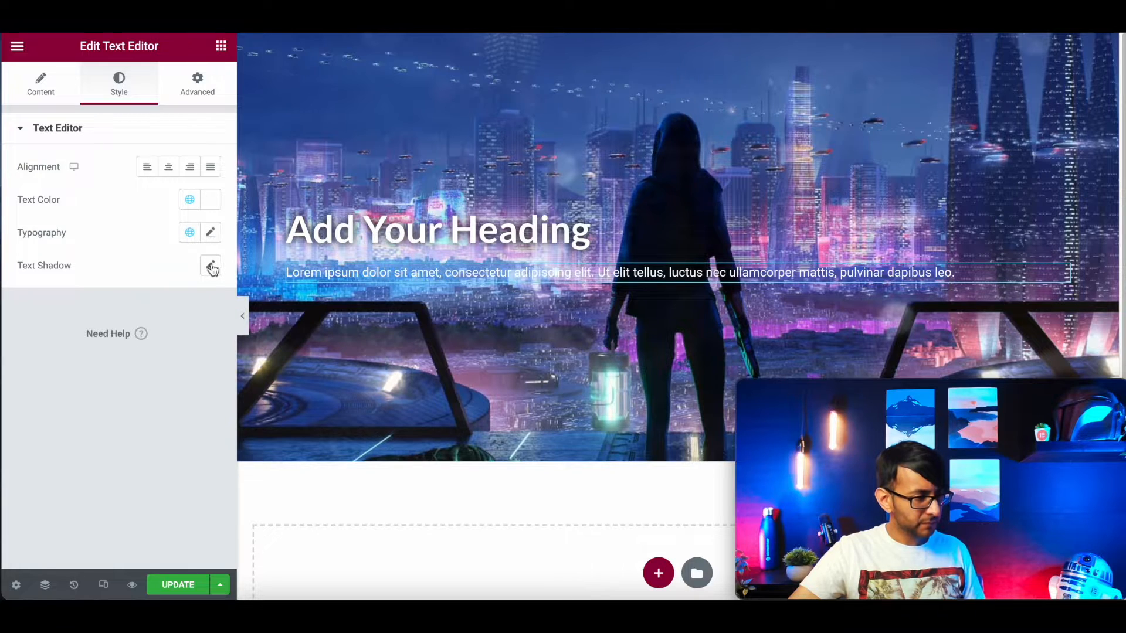
Add a text shadow to the body text in black with an opacity of 0.51
click(210, 265)
click(198, 306)
drag(233, 524, 210, 242)
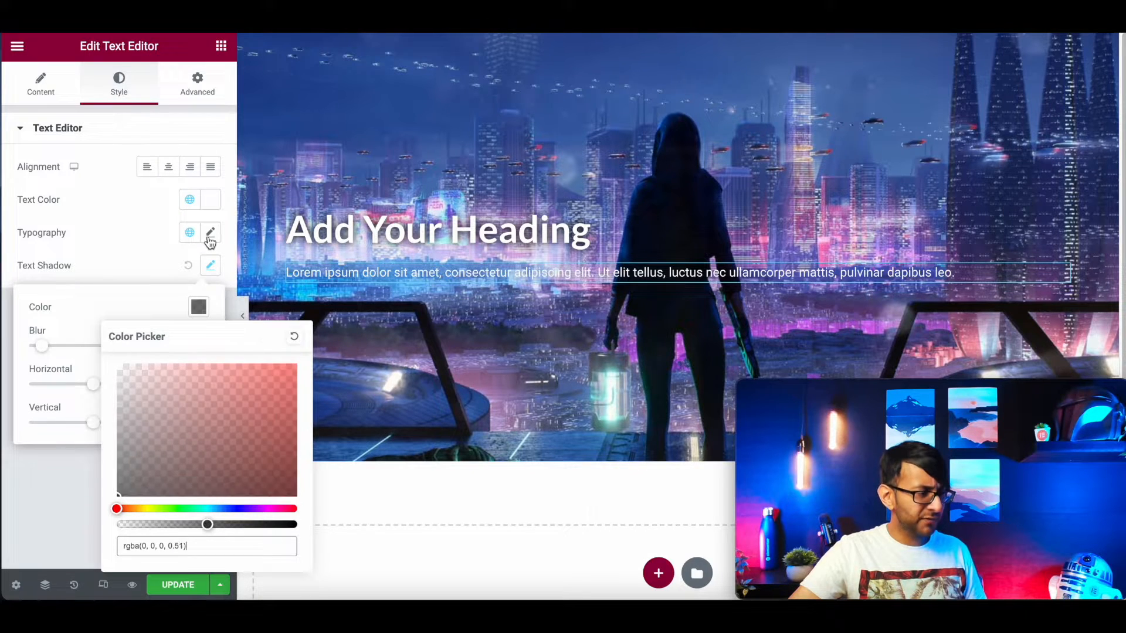
Set the body text's typography to the Raleway font family at a size of 1.5
click(210, 240)
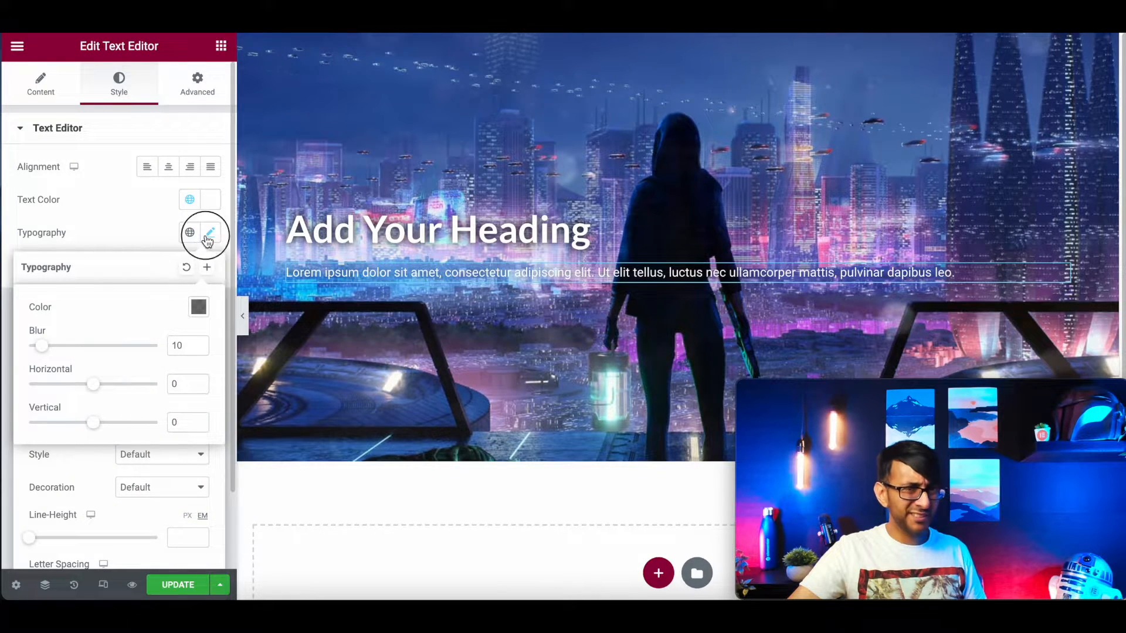
click(208, 236)
click(209, 234)
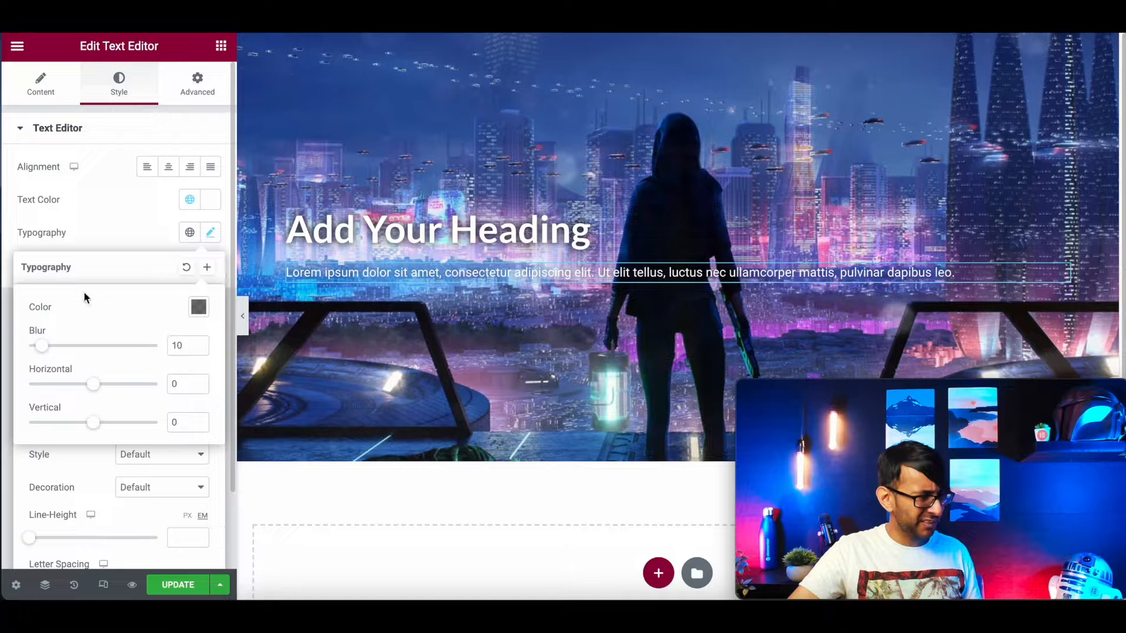
click(105, 270)
click(212, 233)
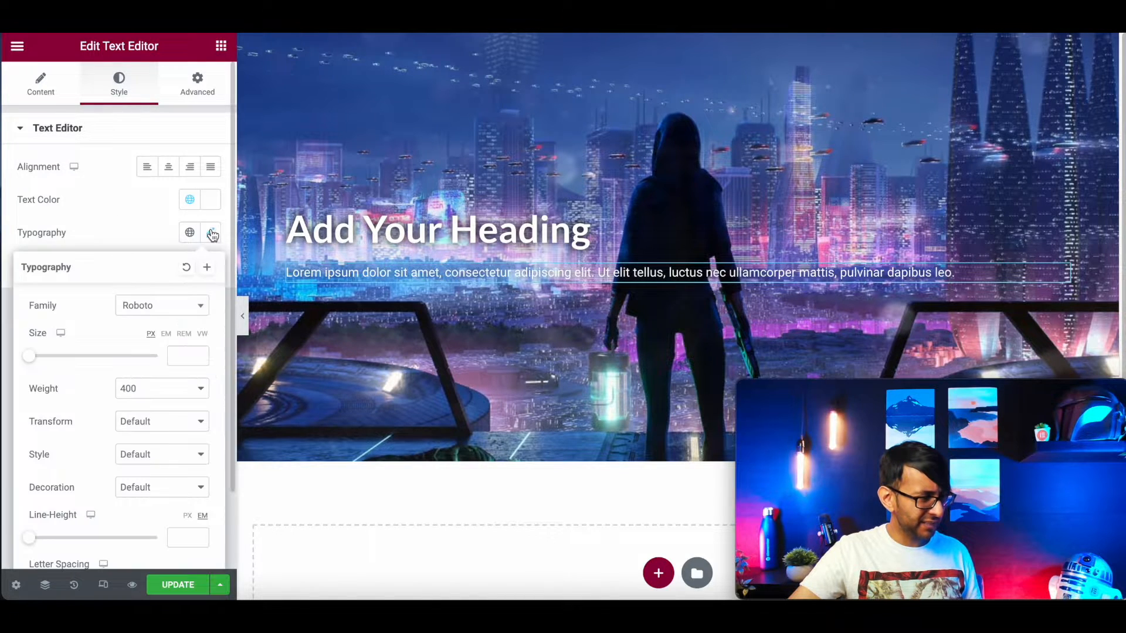
click(138, 314)
text(r)
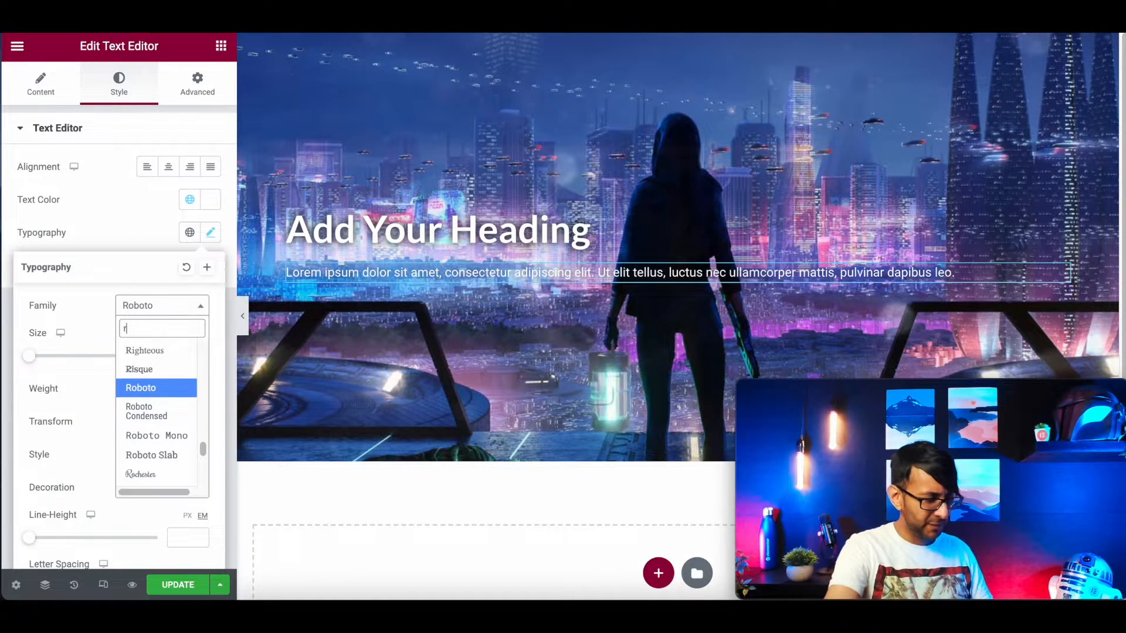
text(al)
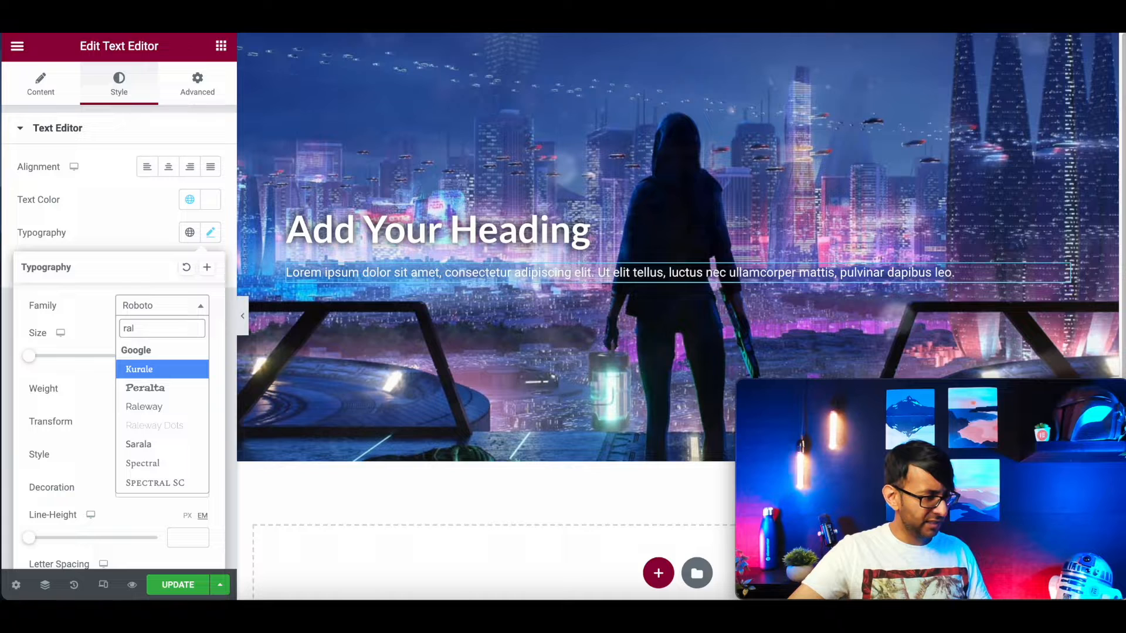
click(146, 407)
click(176, 360)
text(1.5)
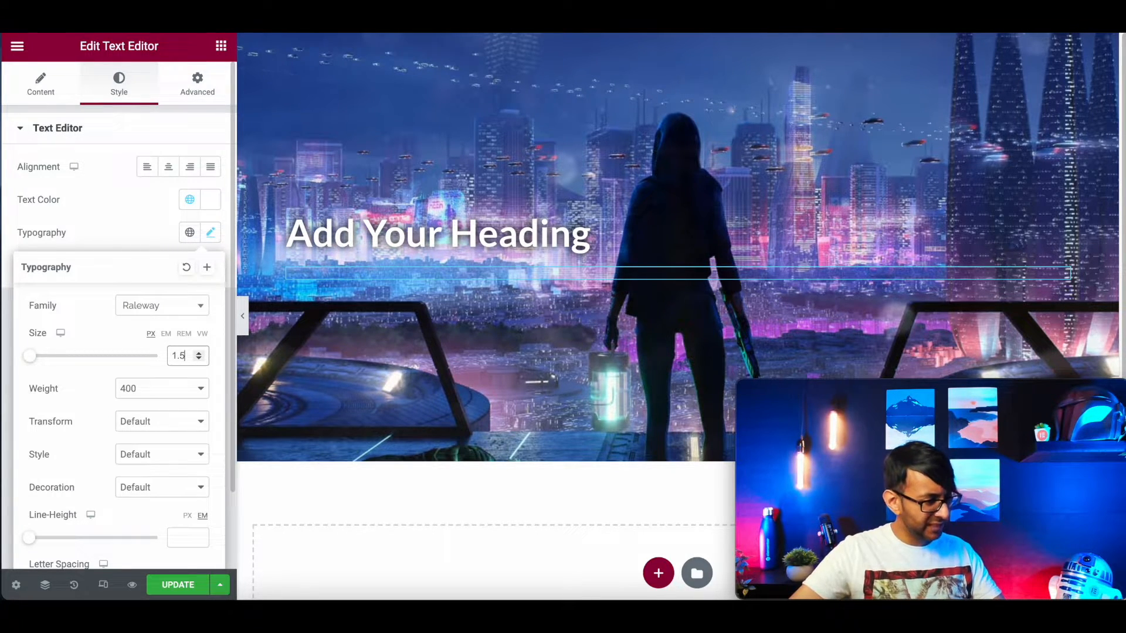
click(168, 335)
click(300, 364)
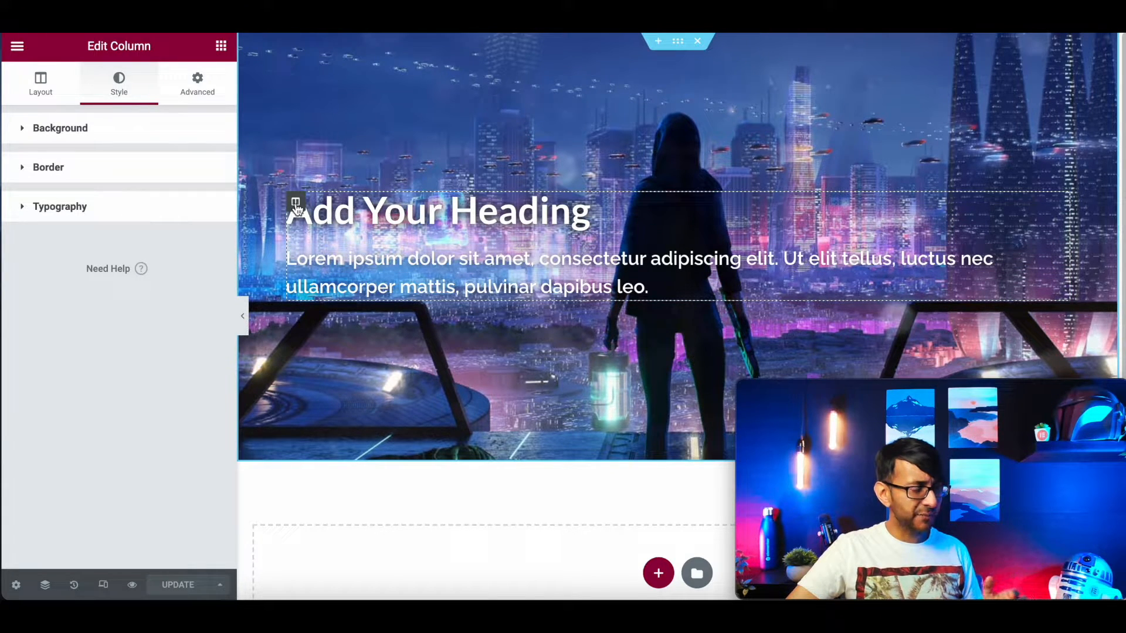
Give the column a classic background overlay in the global black (New Item #2) with an opacity of 0.26
click(91, 127)
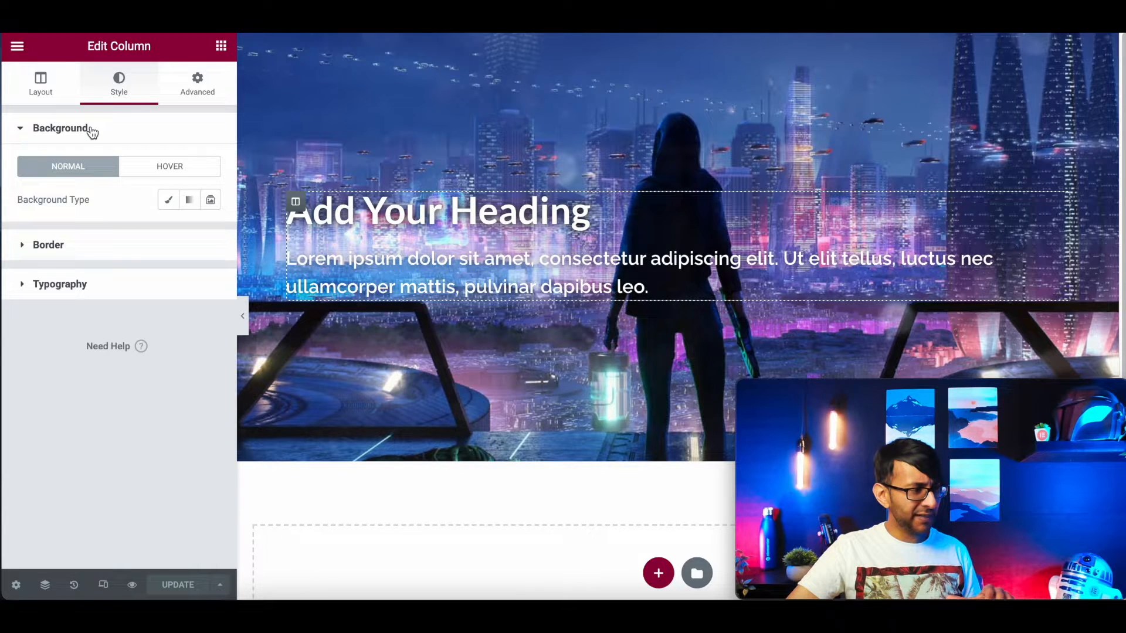
click(166, 203)
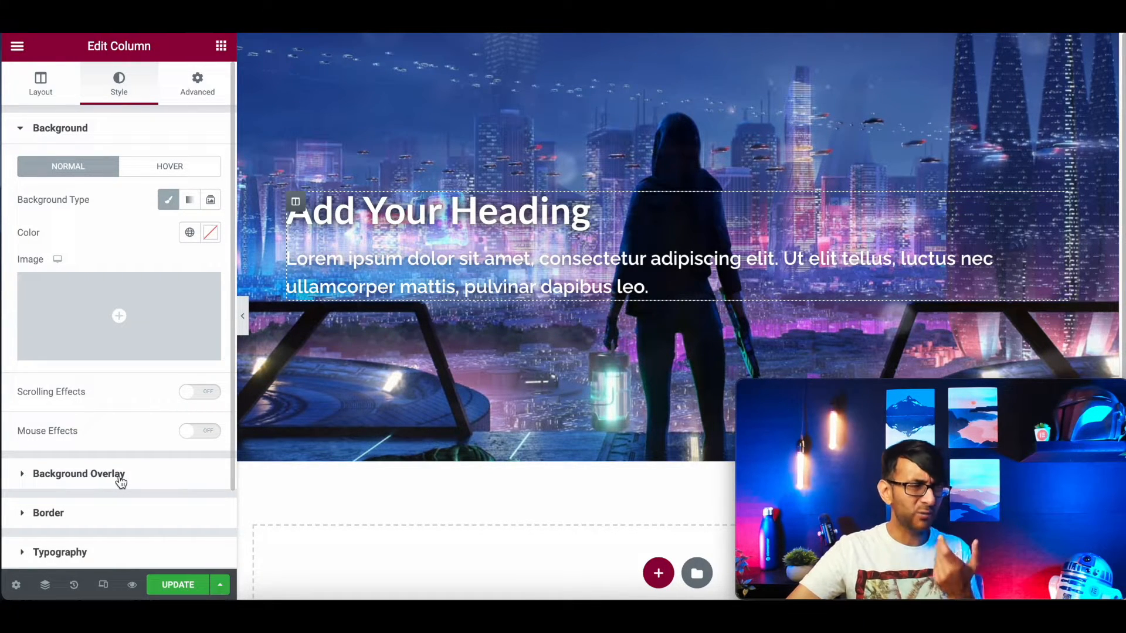
click(71, 478)
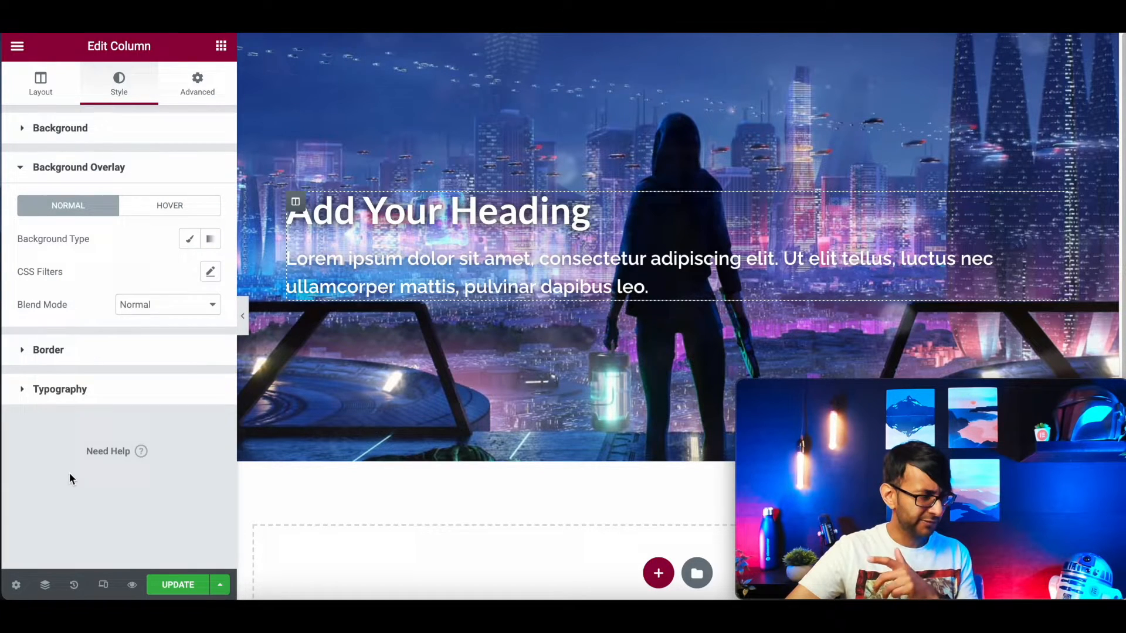
click(189, 240)
click(190, 272)
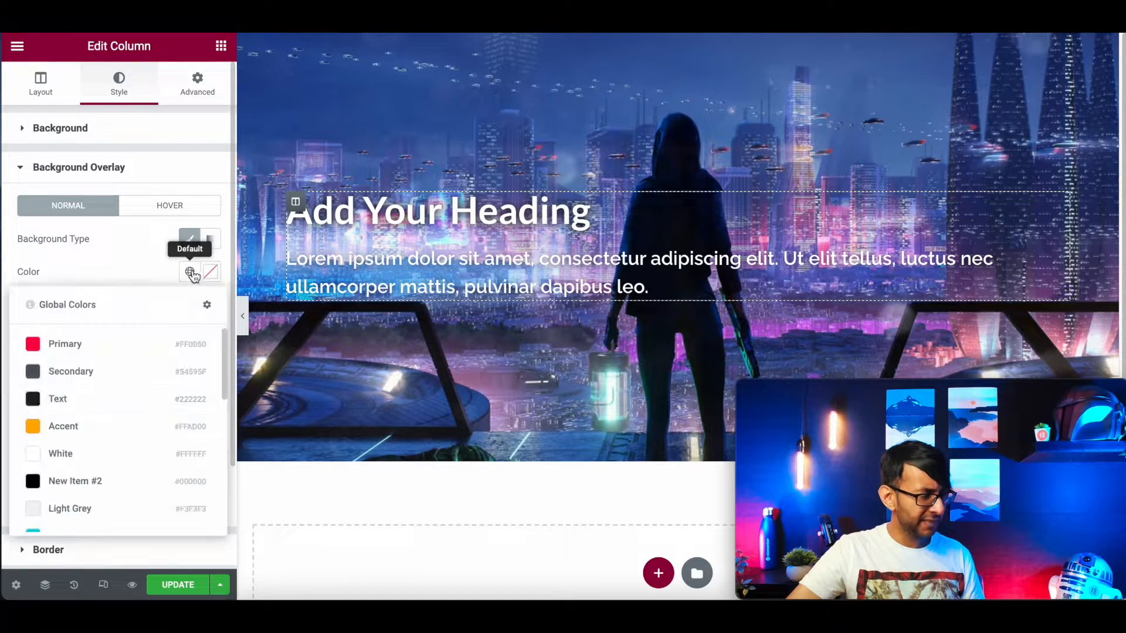
click(75, 481)
drag(100, 439, 63, 448)
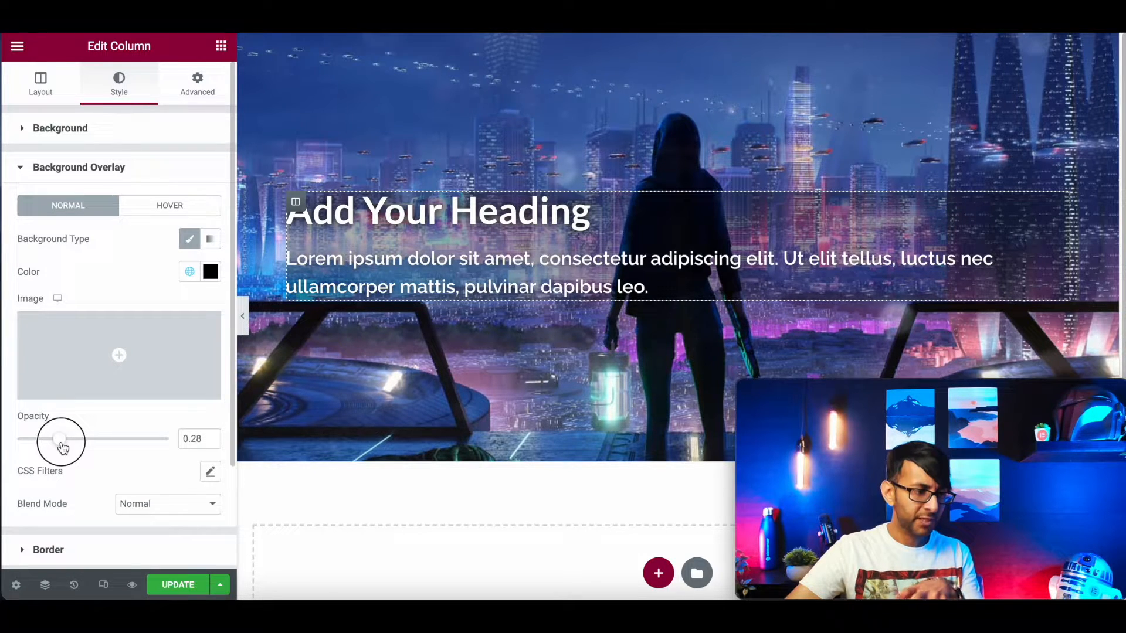
drag(63, 449, 62, 450)
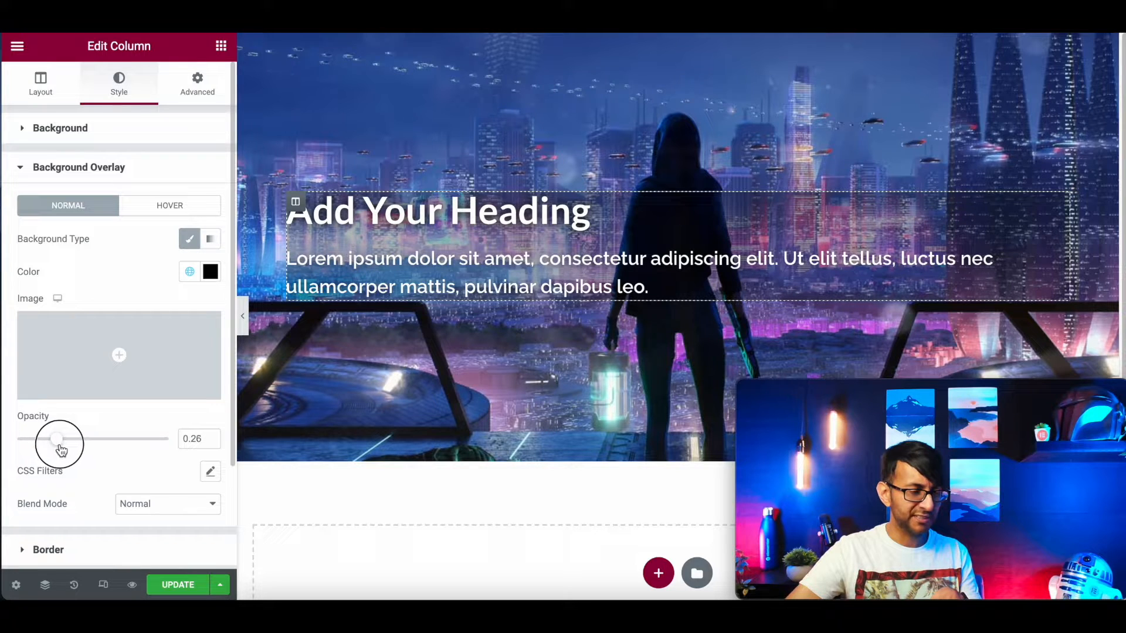
Set the column's padding to 20 px on all four sides
click(297, 205)
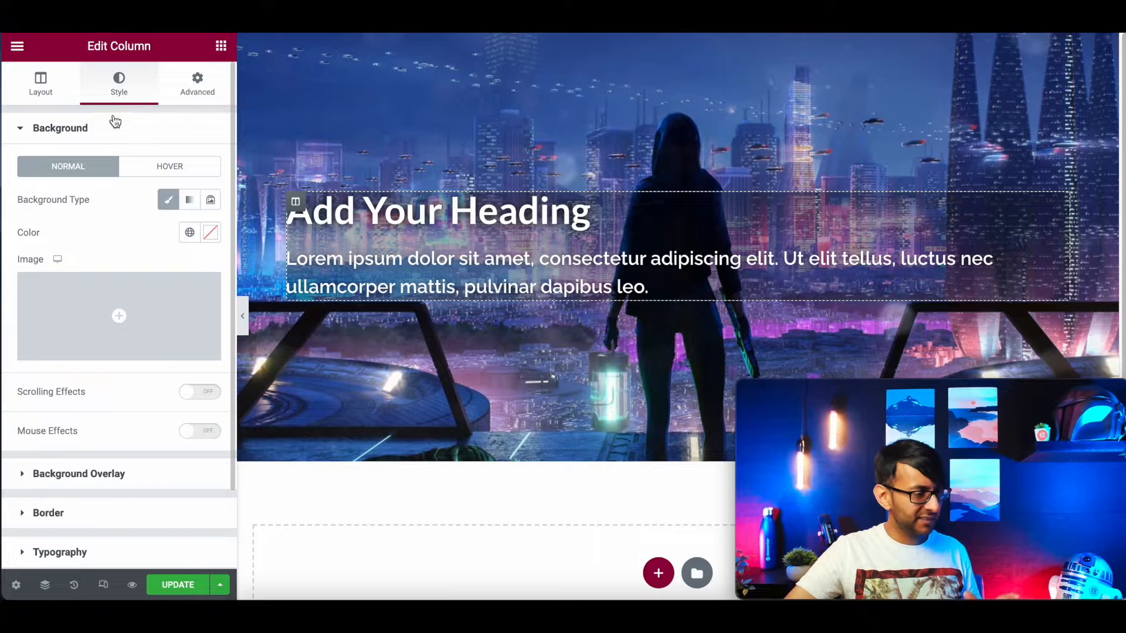
click(182, 93)
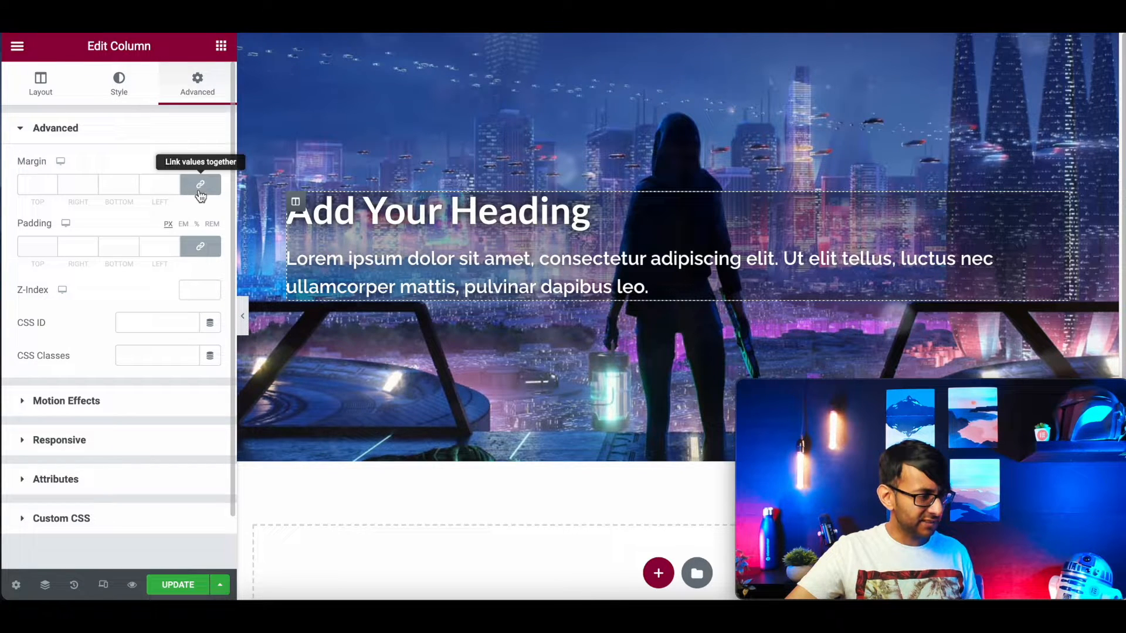
click(202, 250)
click(33, 247)
text(20)
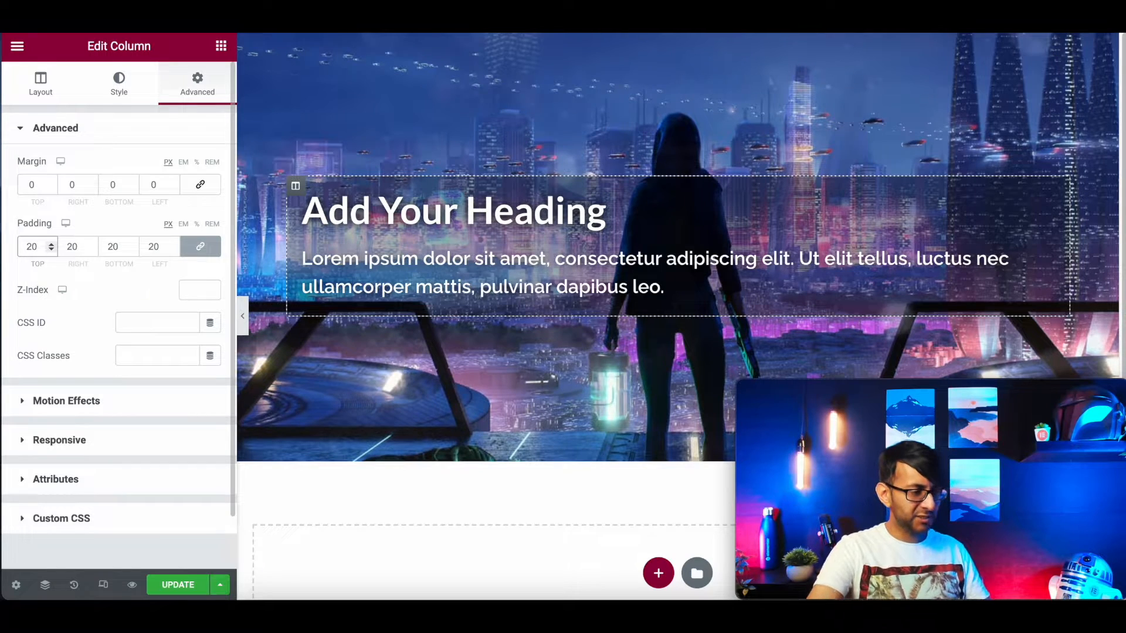
Round the column's corners with a border radius of 15 px on every corner
click(119, 85)
click(81, 514)
click(36, 330)
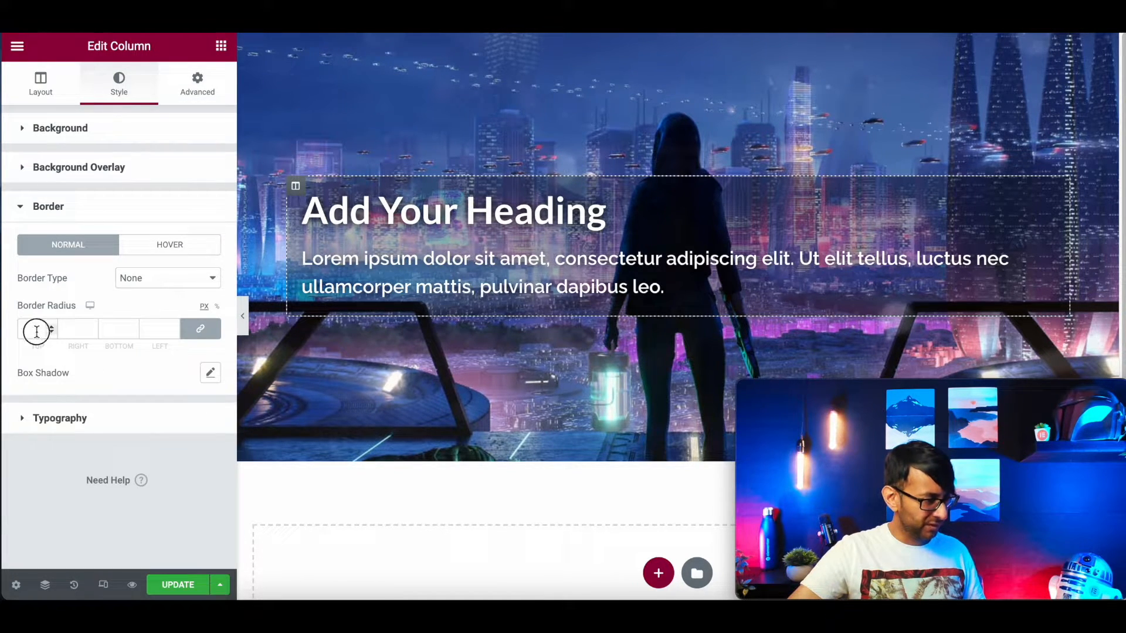
text(15)
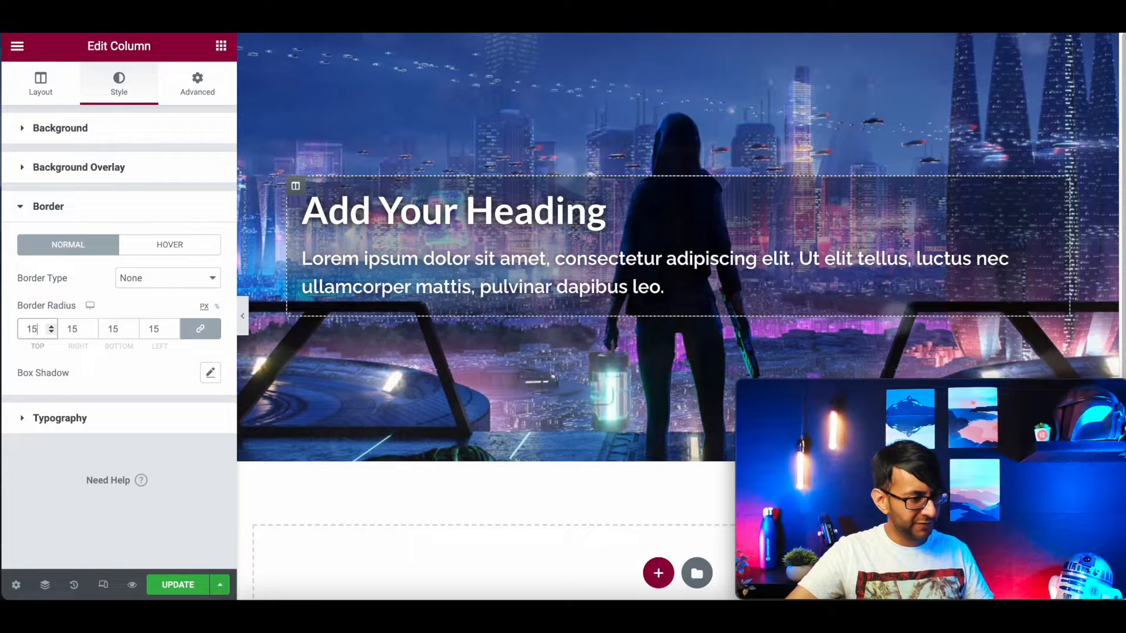
Add a box shadow to the column in black at full opacity
click(210, 373)
click(199, 414)
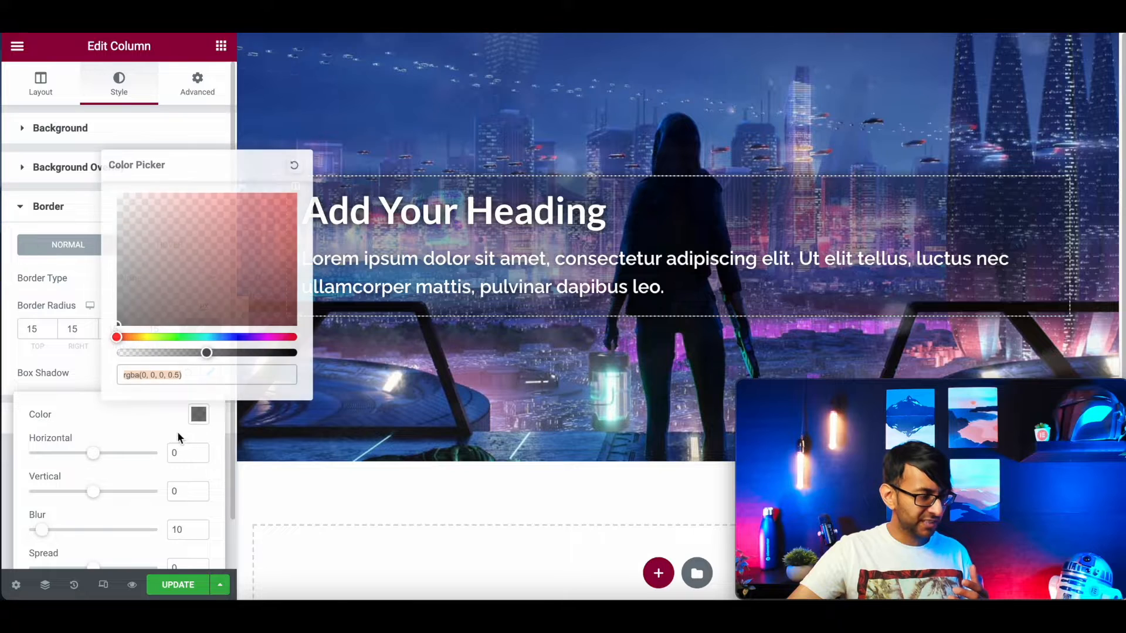
drag(205, 353, 296, 351)
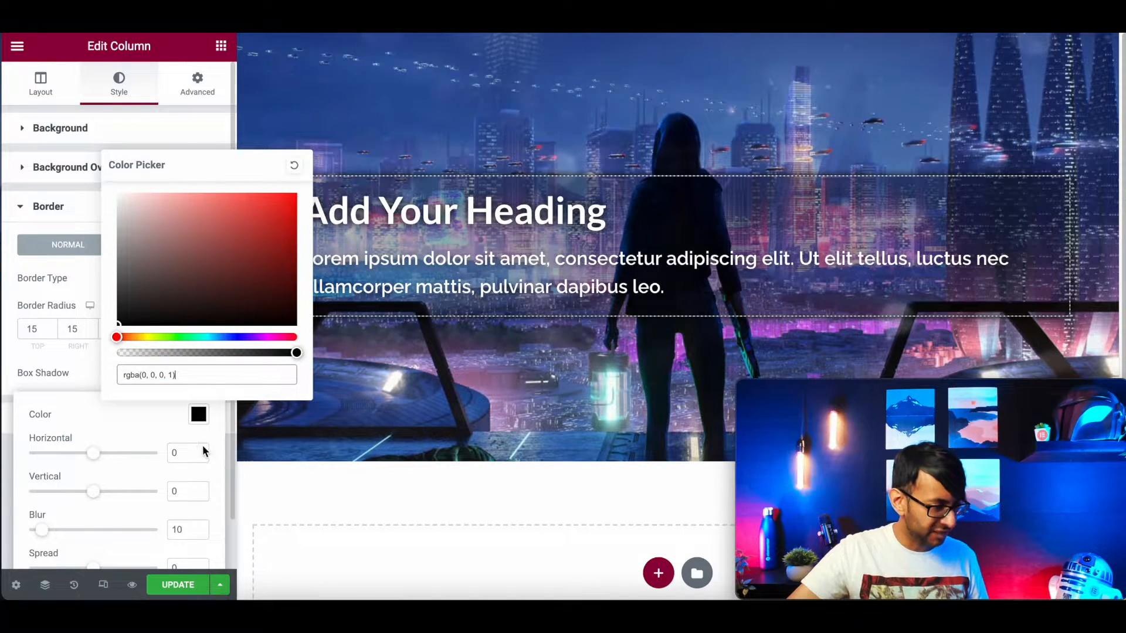
click(85, 372)
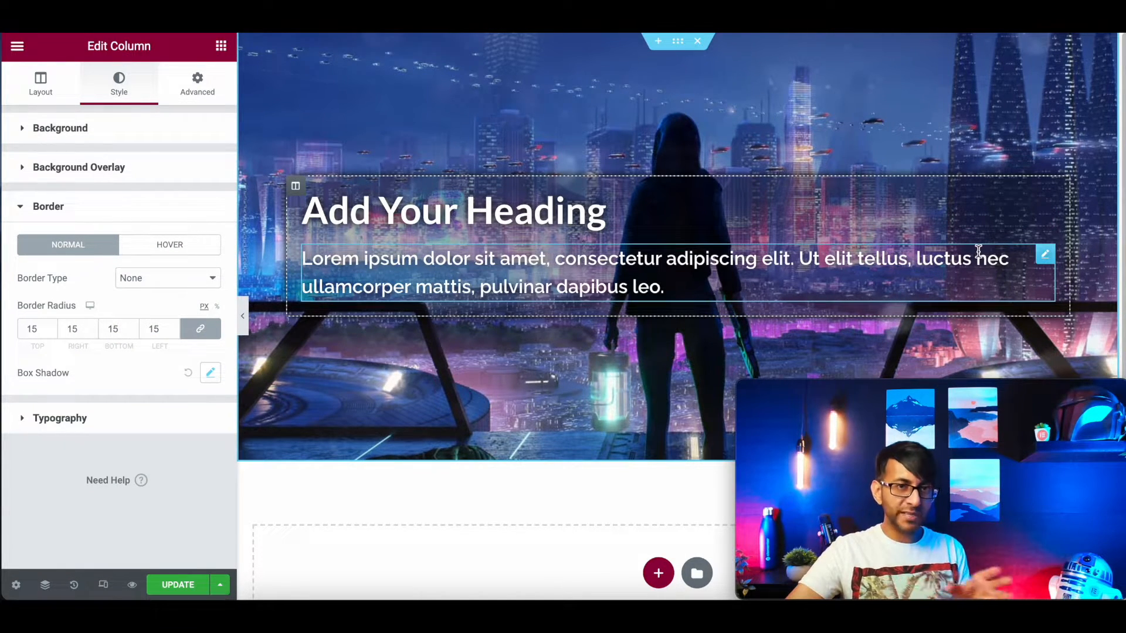
Set the column's right margin to 500 px to narrow the text box
click(197, 85)
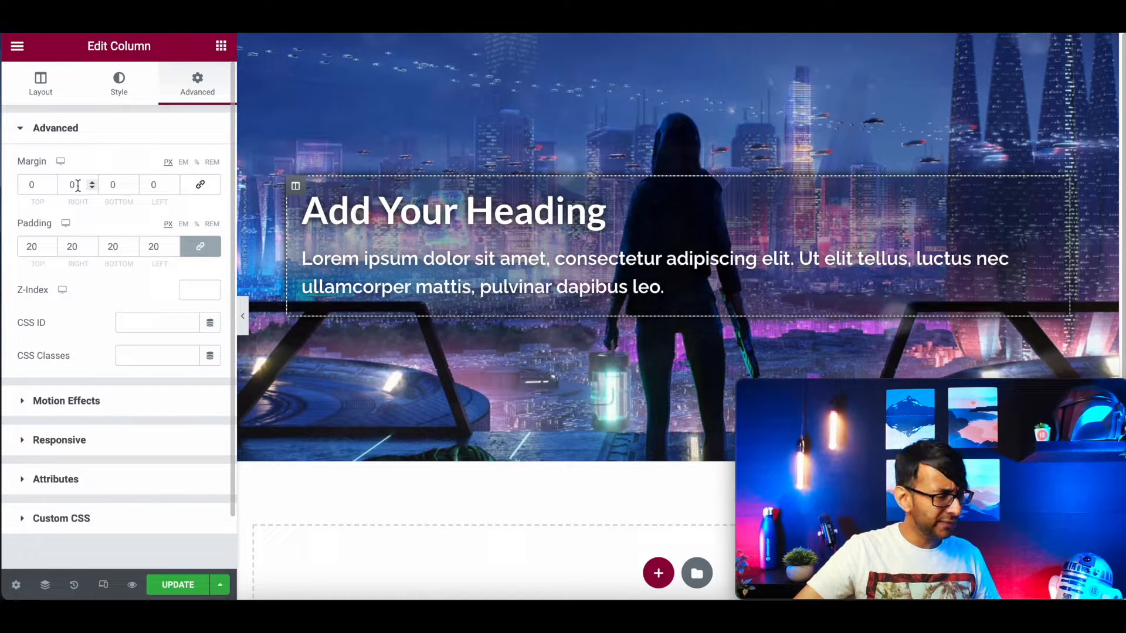
click(70, 184)
text(500)
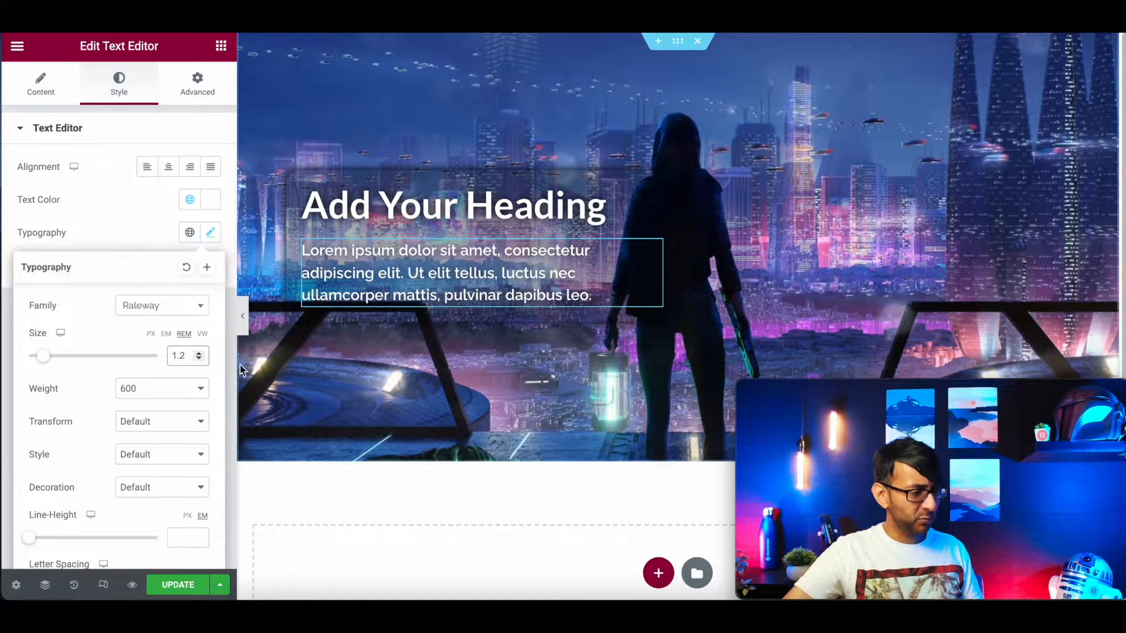
Set the heading's font size to 2.5 rem and save the page
click(656, 193)
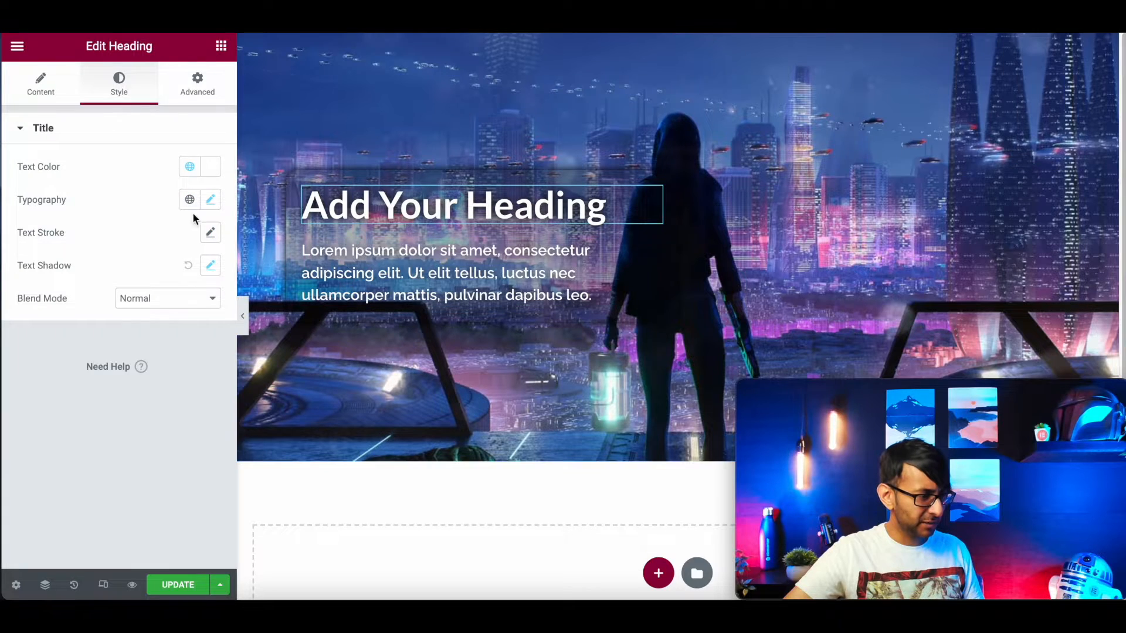
click(210, 200)
click(199, 327)
click(198, 326)
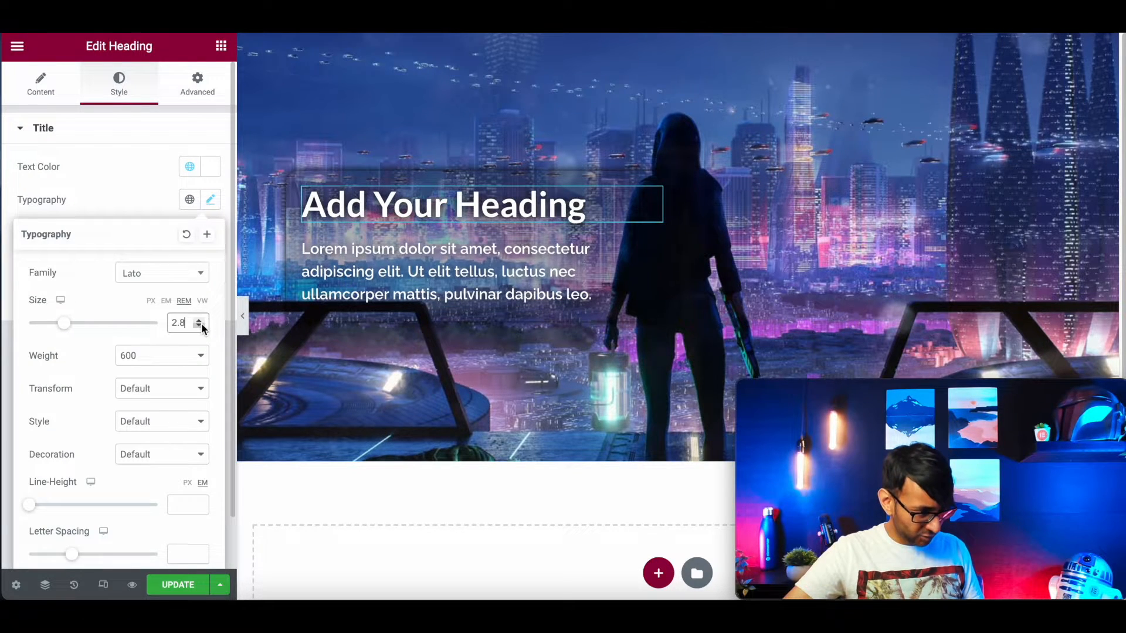
click(199, 327)
click(199, 327)
click(199, 326)
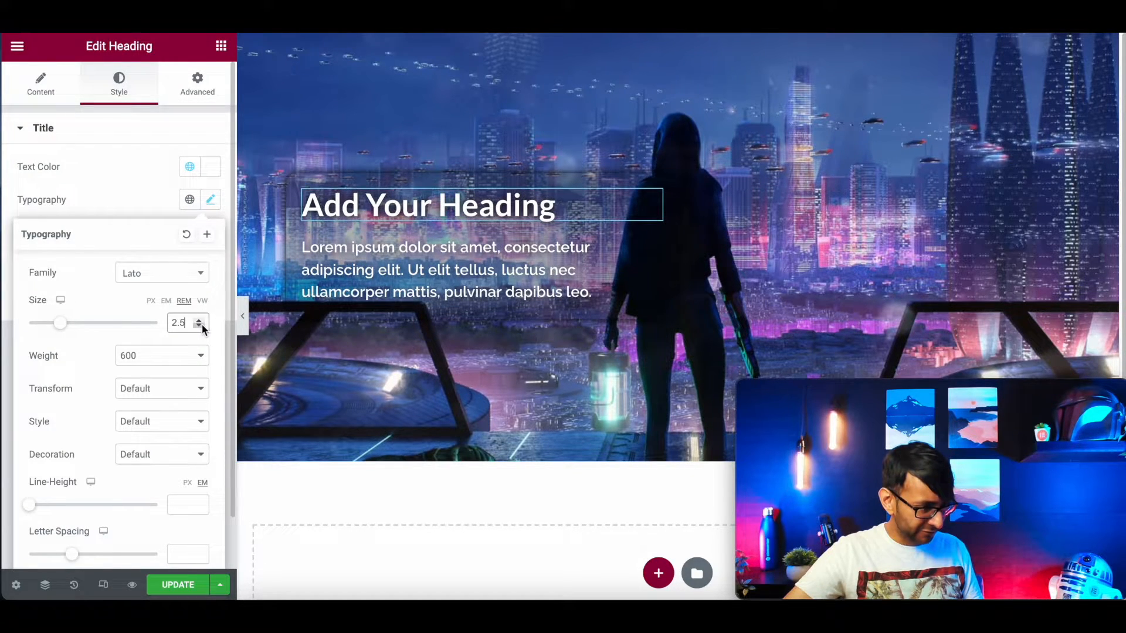
click(188, 584)
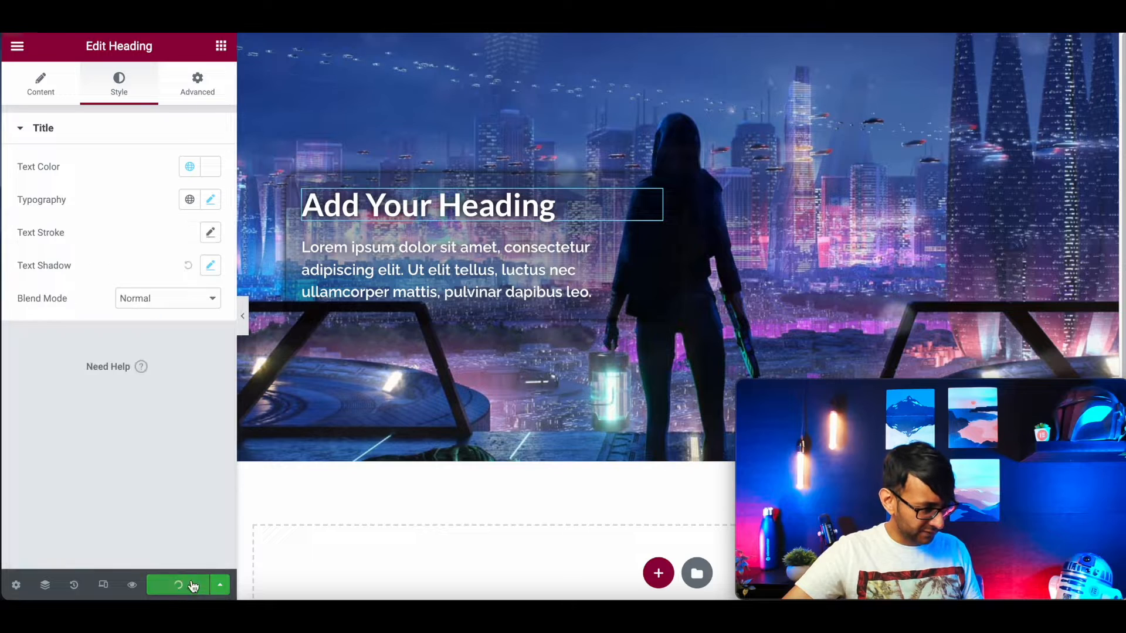
Preview the hero section at full width and set the column's right margin to 600 px
click(244, 321)
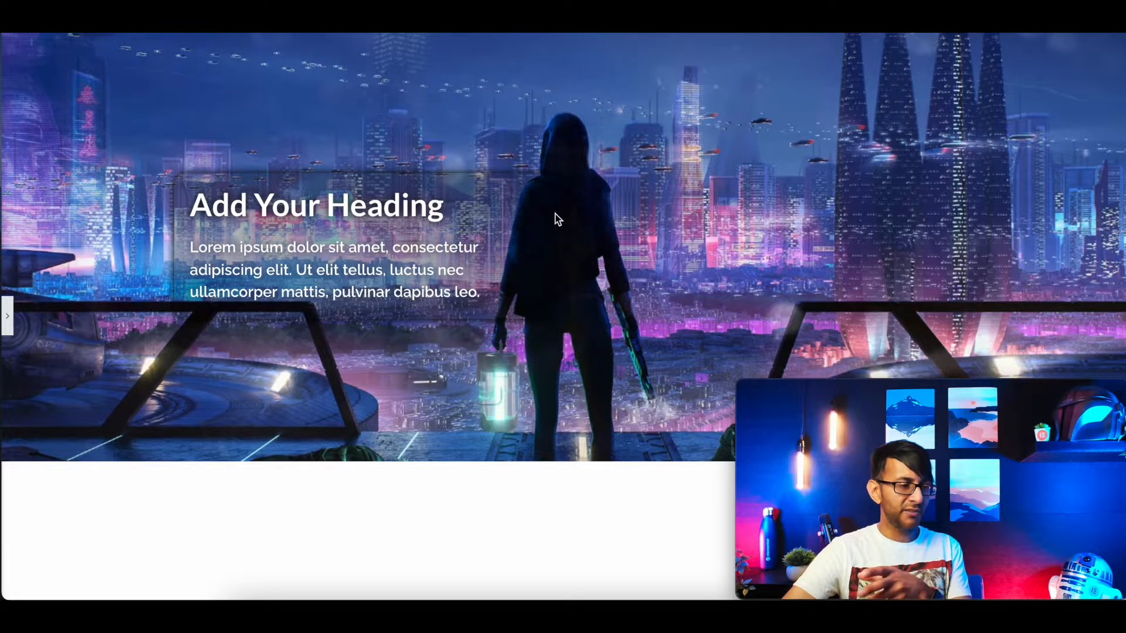
click(7, 317)
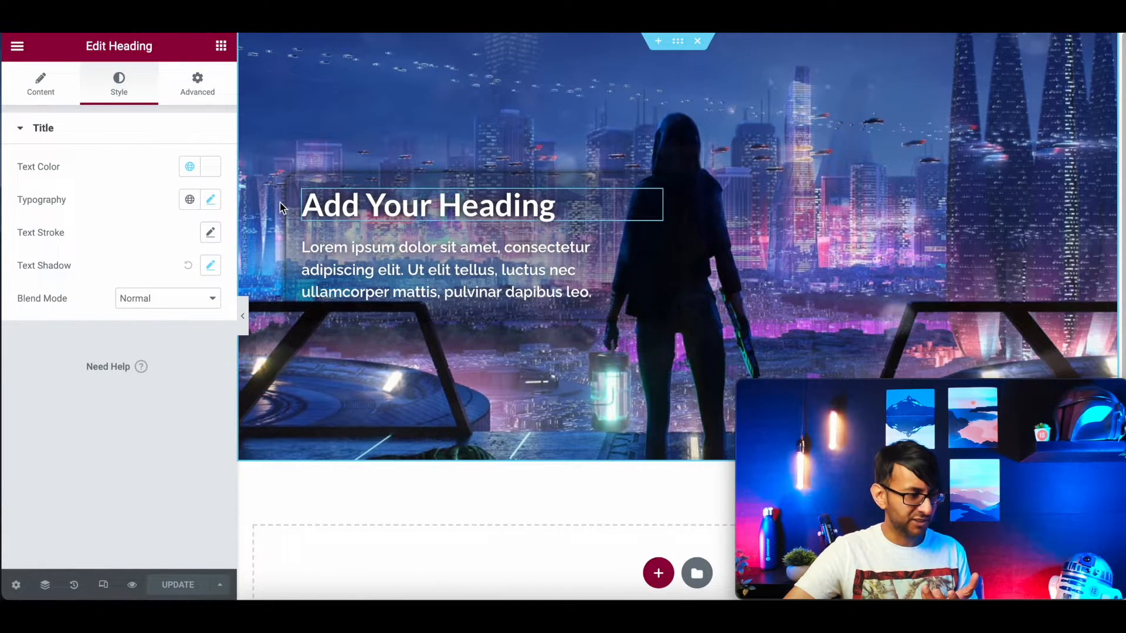
click(295, 182)
double_click(75, 178)
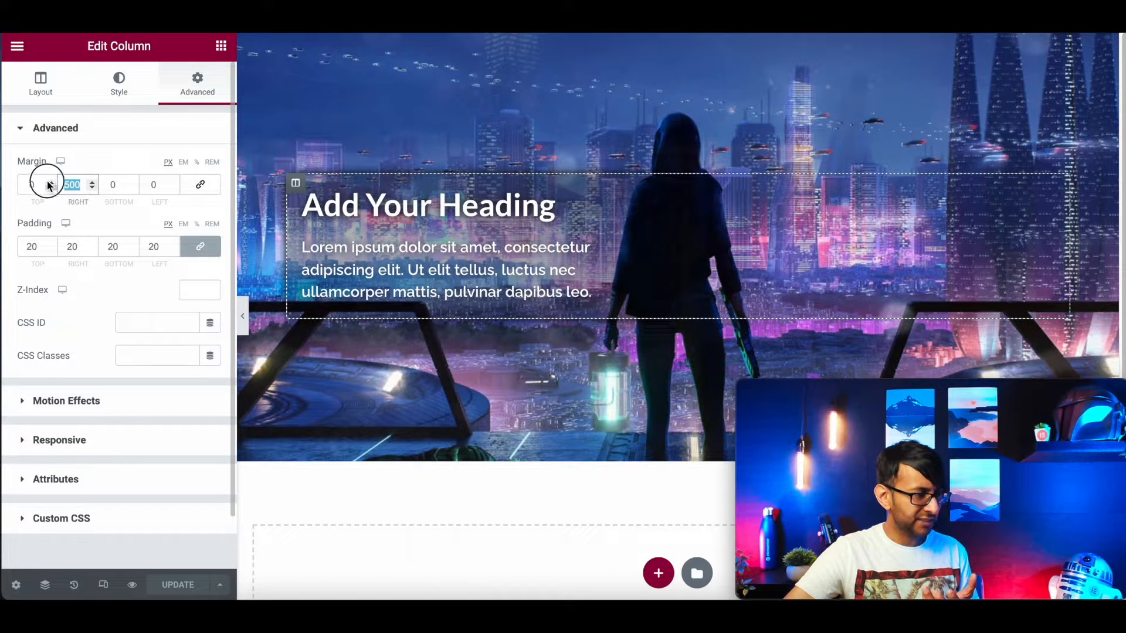
text(600)
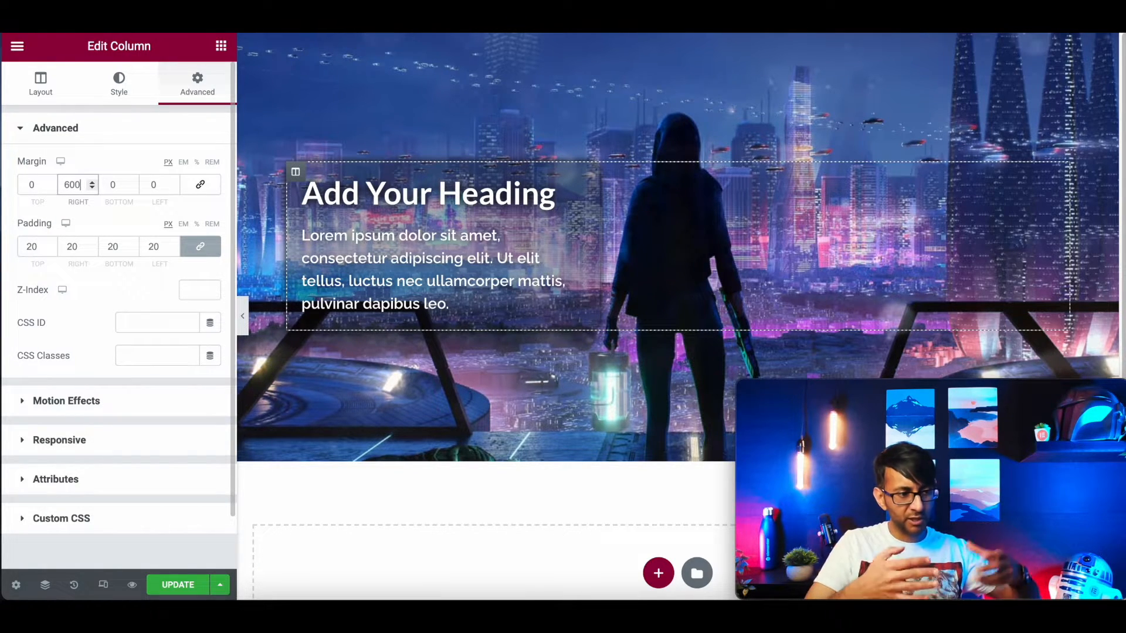
Preview the narrowed text box over the background image at full page width
click(242, 316)
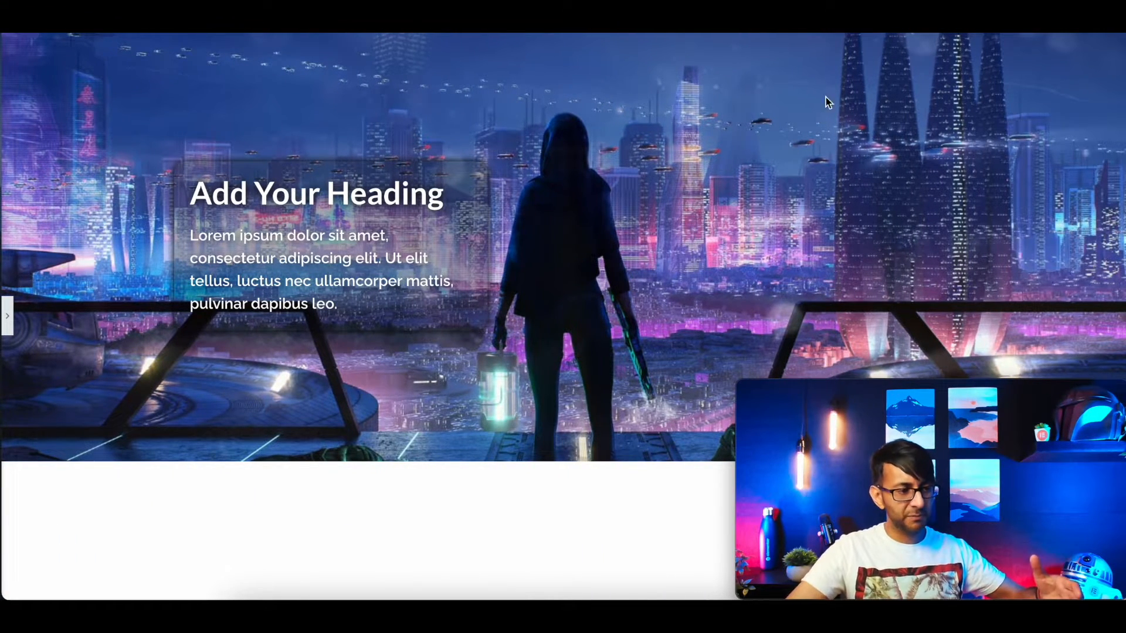
click(7, 317)
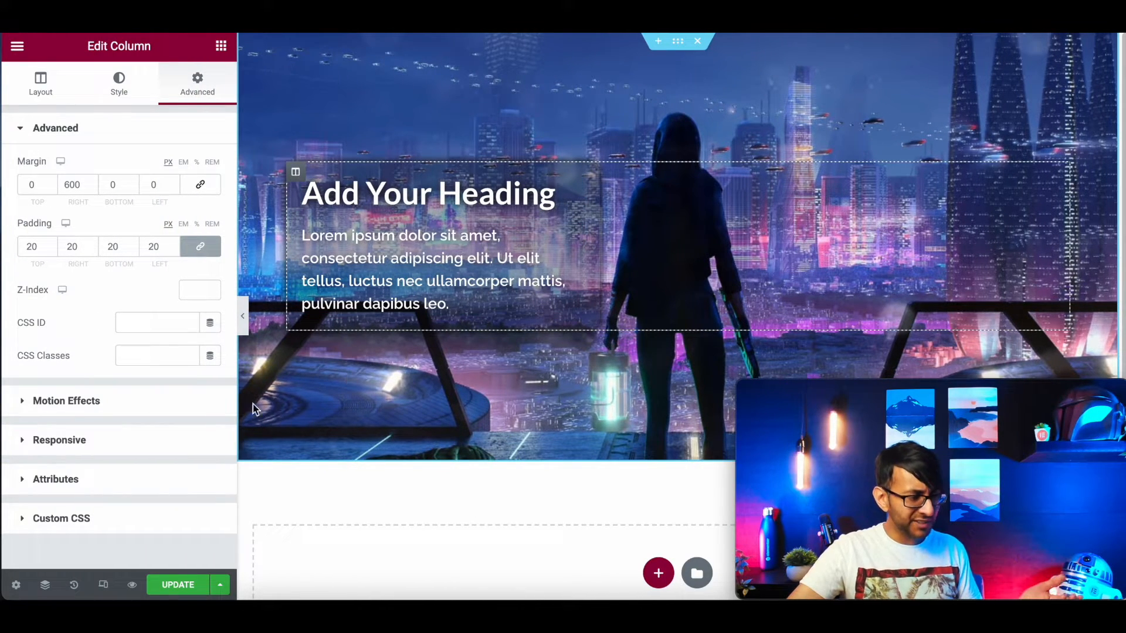
click(243, 326)
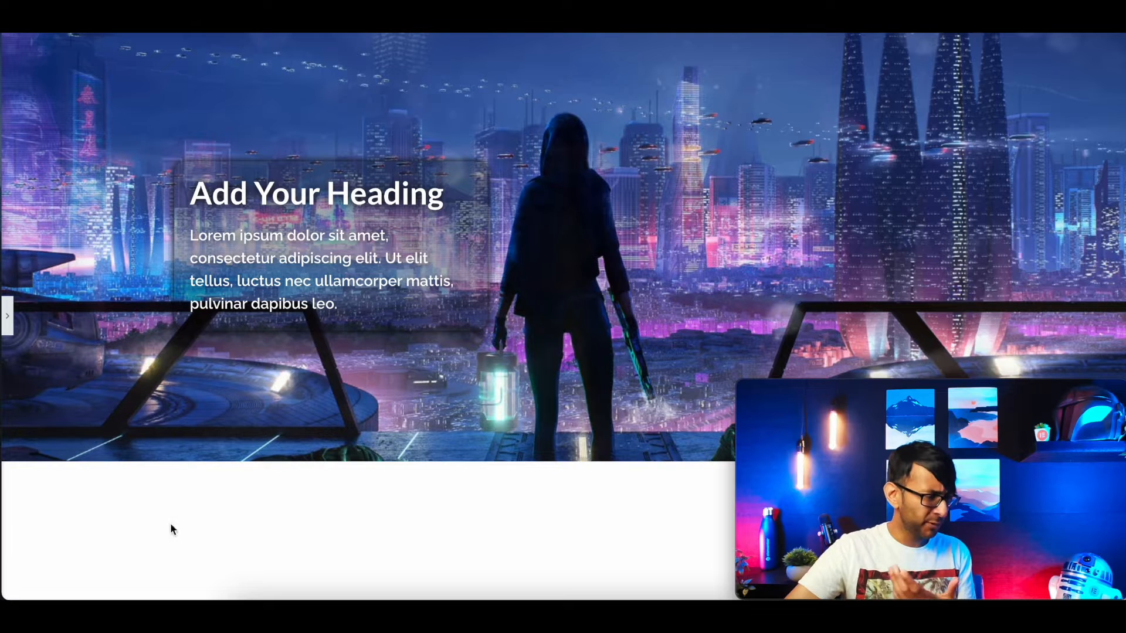
Set the column's margin to 40 px on all sides for the mobile view
click(7, 319)
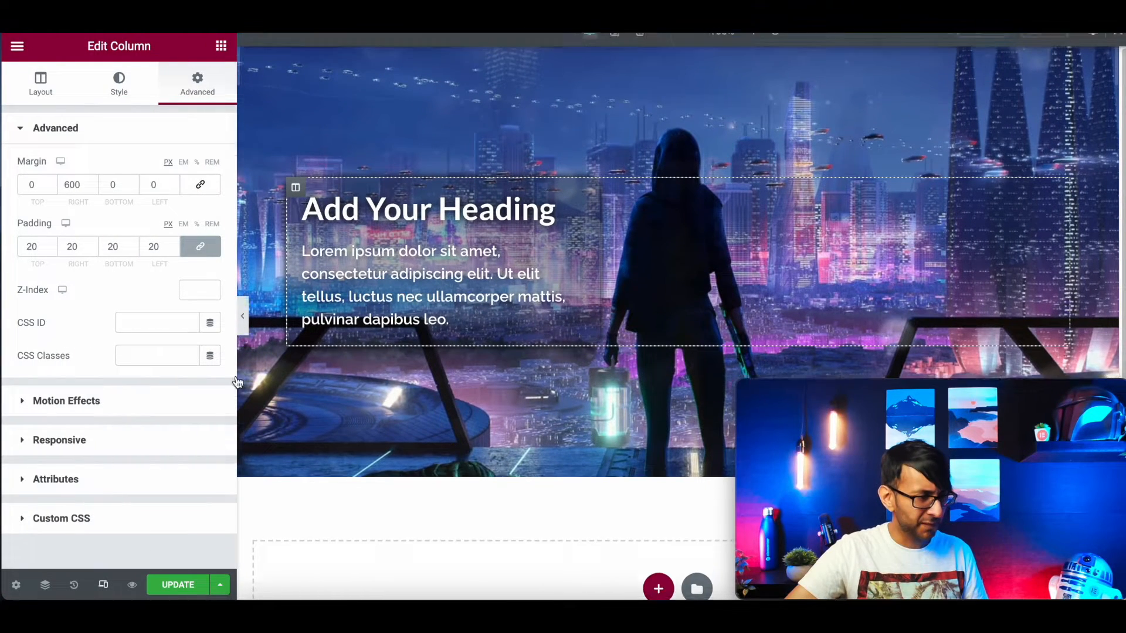
click(640, 45)
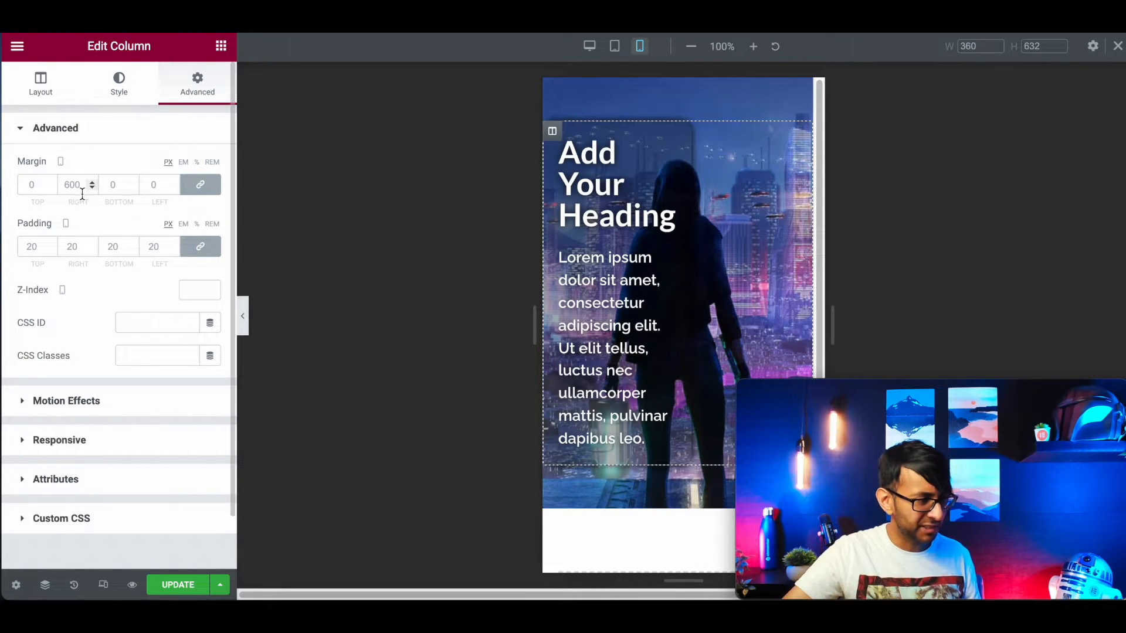
click(201, 187)
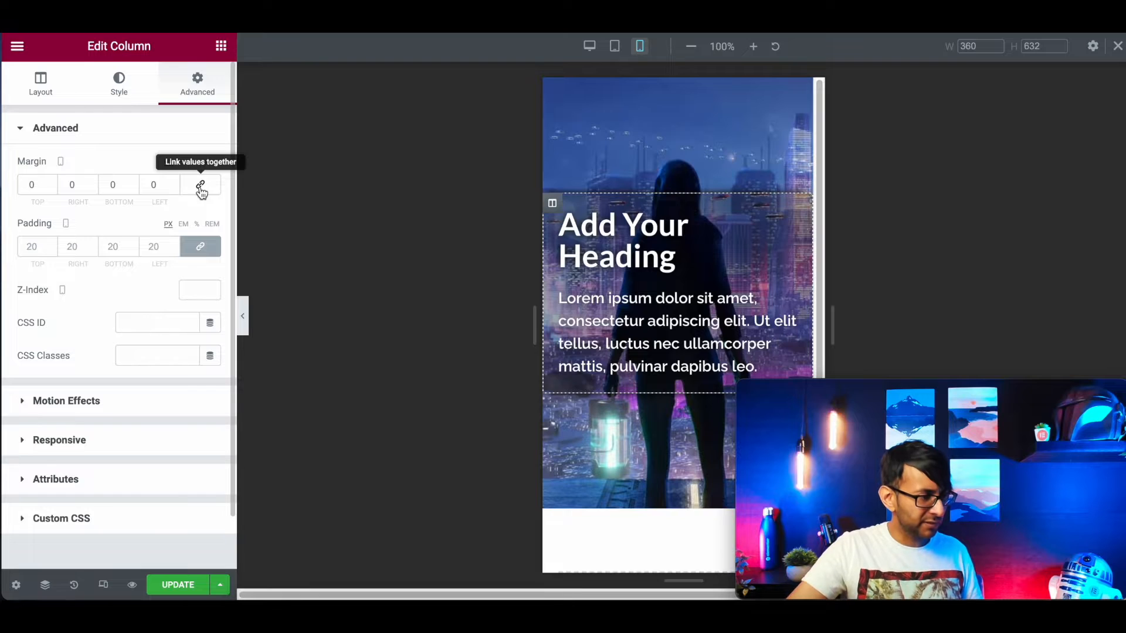
double_click(38, 188)
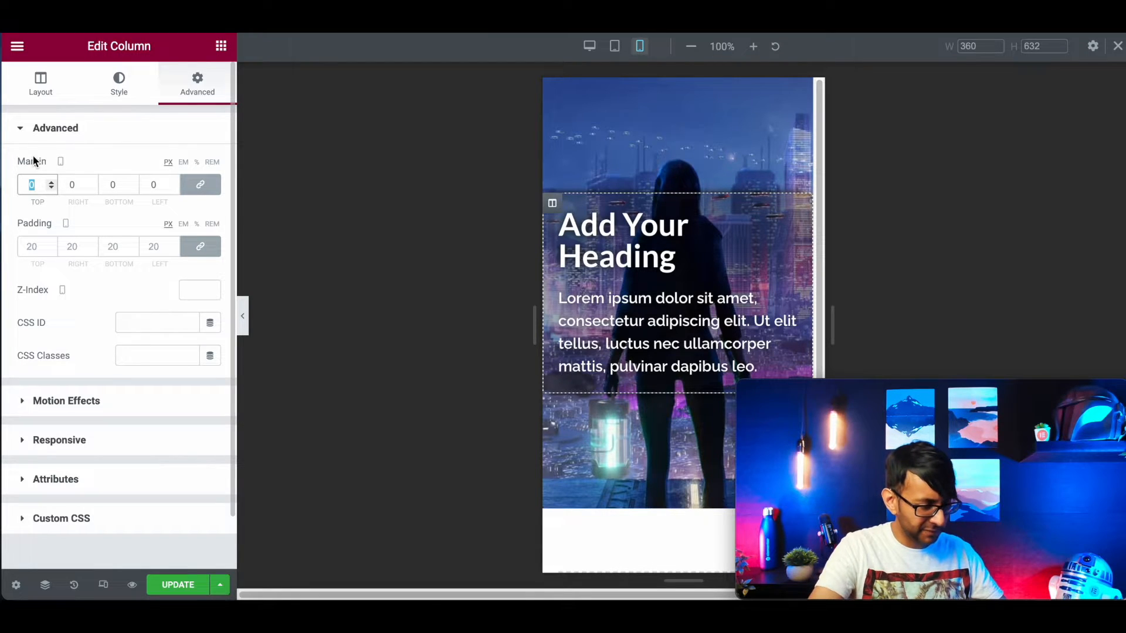
text(40)
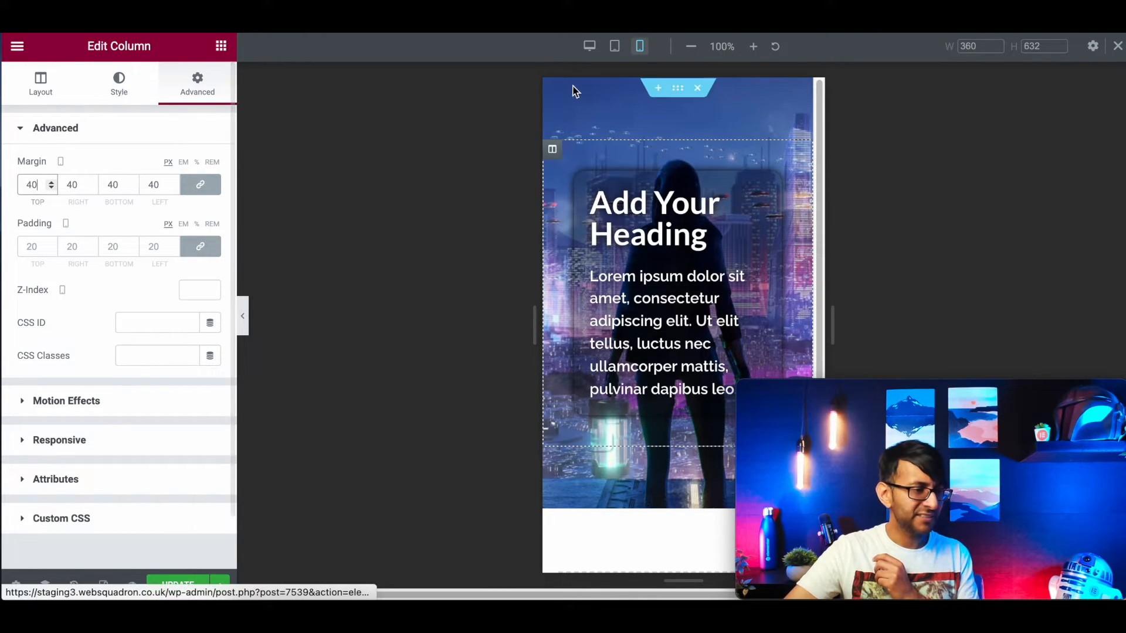
Look at the hero section's background image settings in the mobile view
click(685, 88)
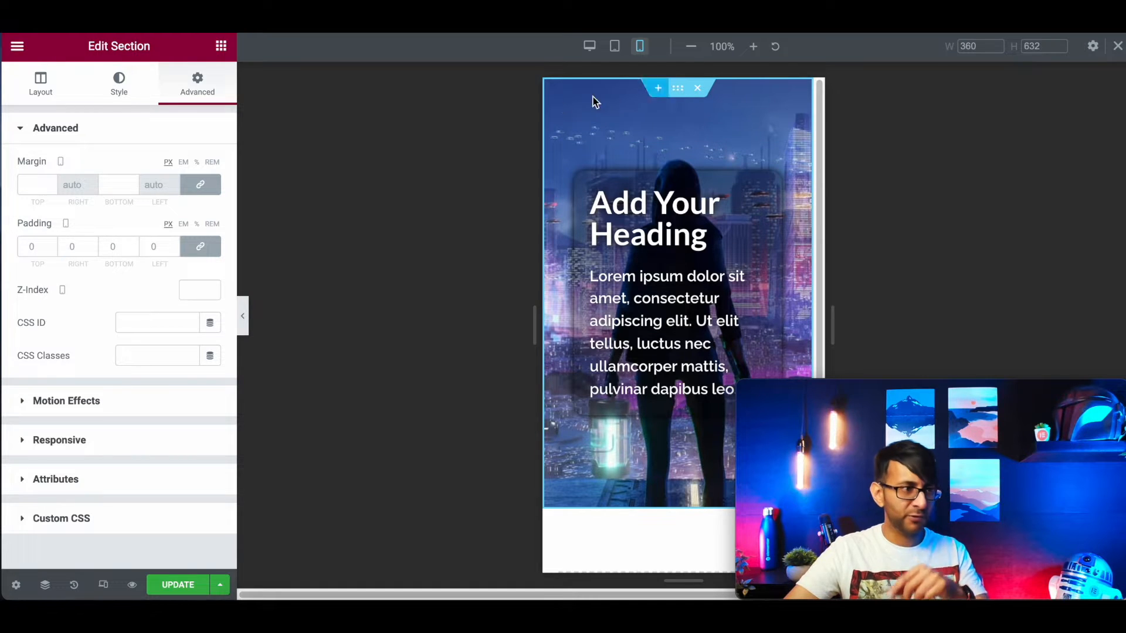
click(113, 97)
mouse_move(153, 308)
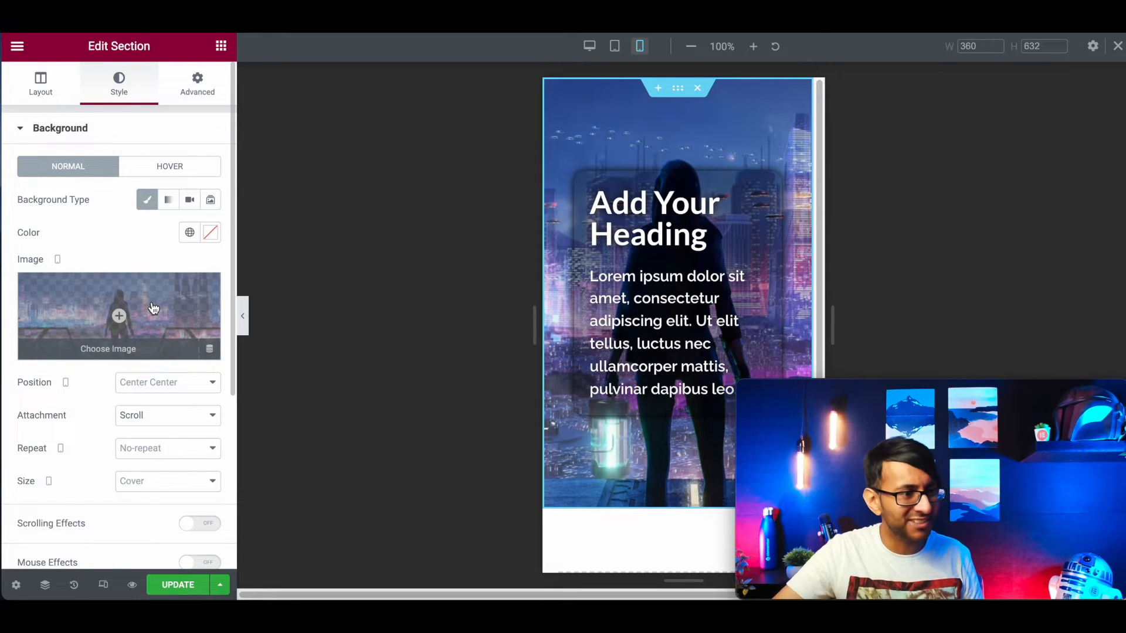
Return to the desktop view and duplicate the hero section
click(589, 46)
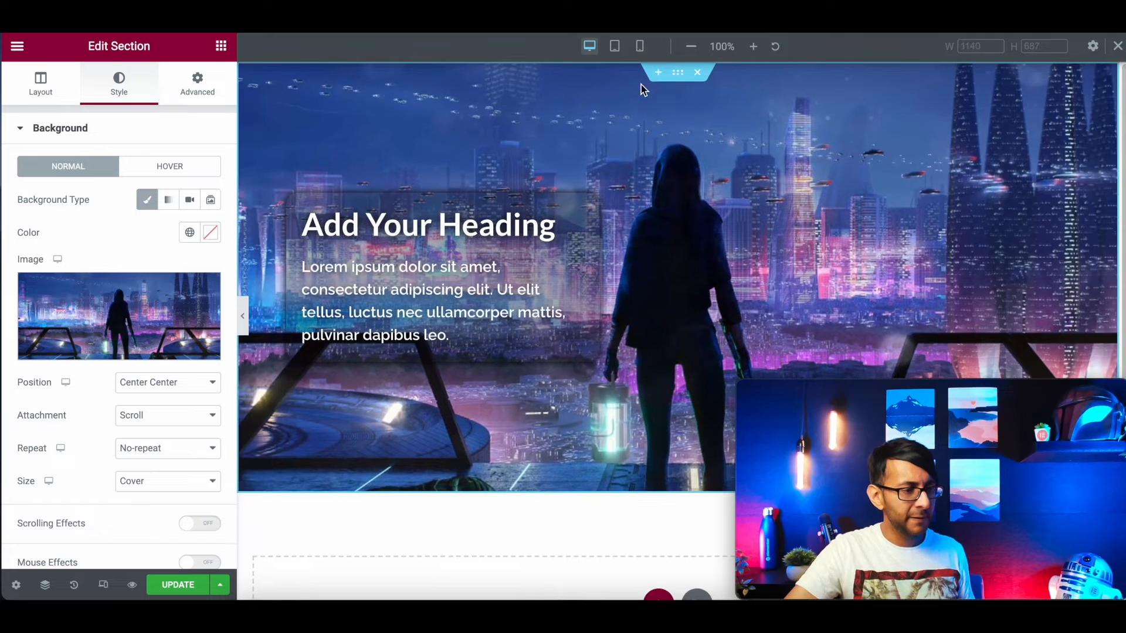
right_click(677, 72)
click(721, 108)
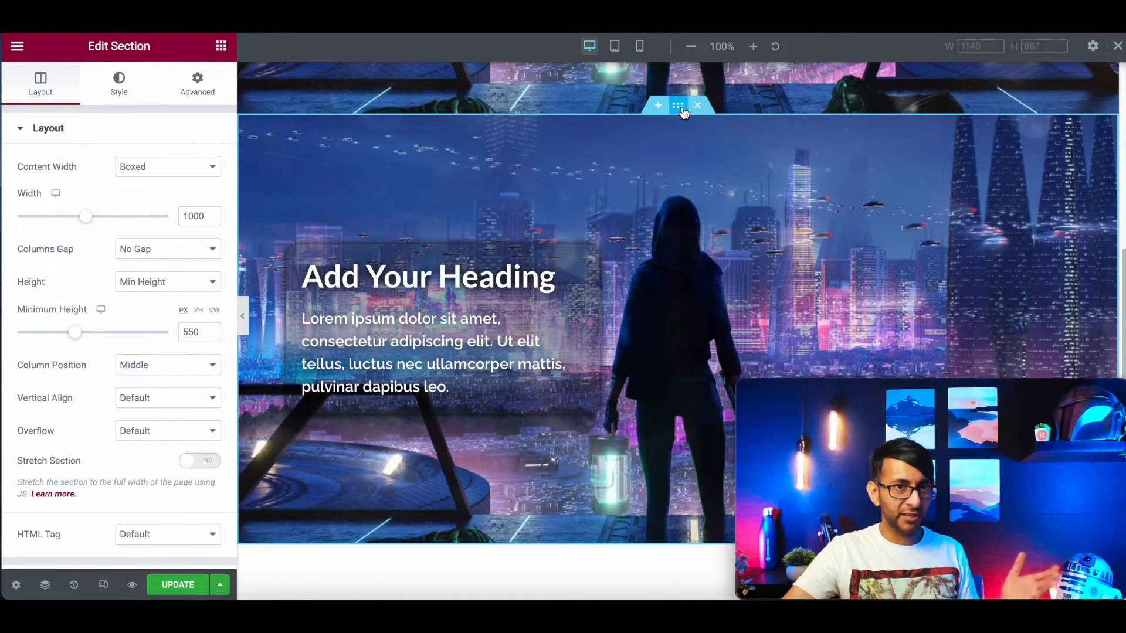
Replace the duplicated section's background image with 2.webp from the media library
click(119, 85)
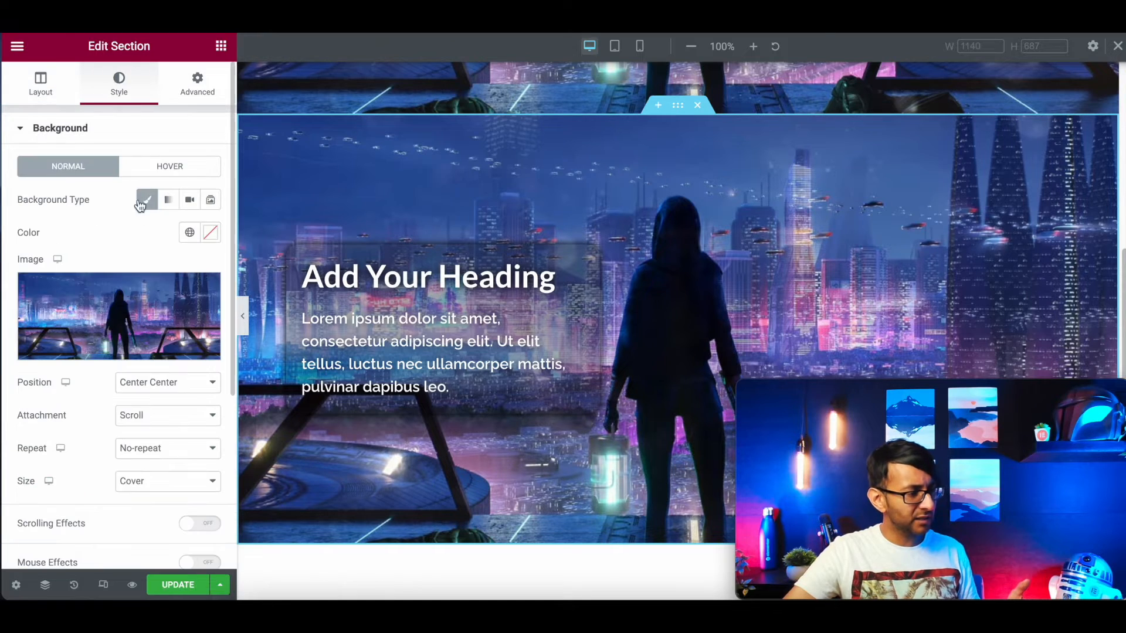
click(93, 296)
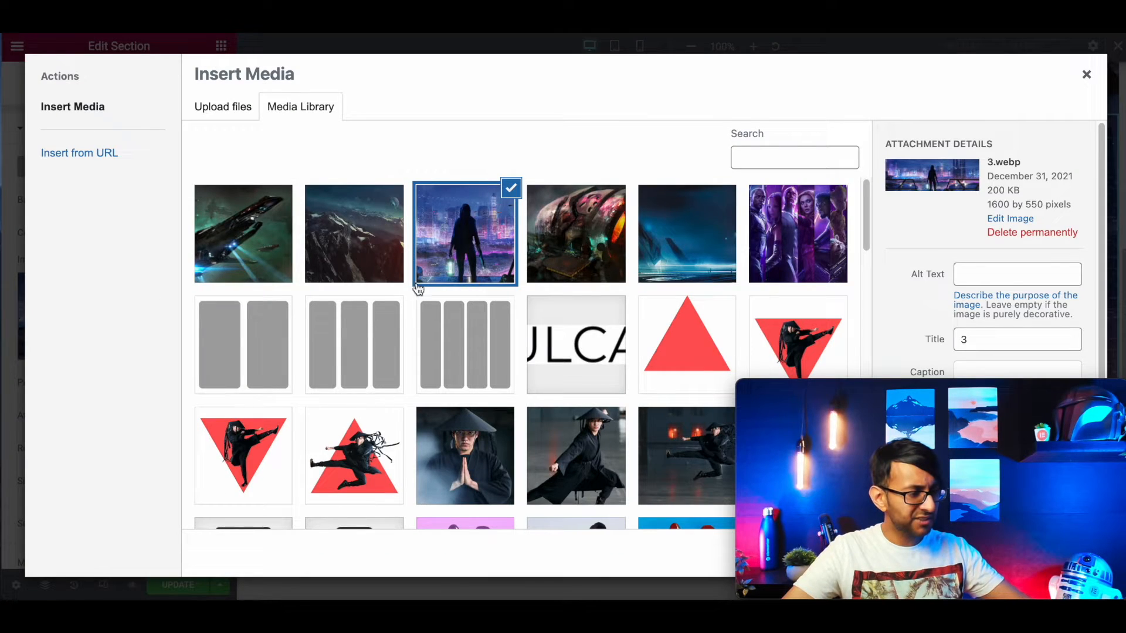
click(578, 258)
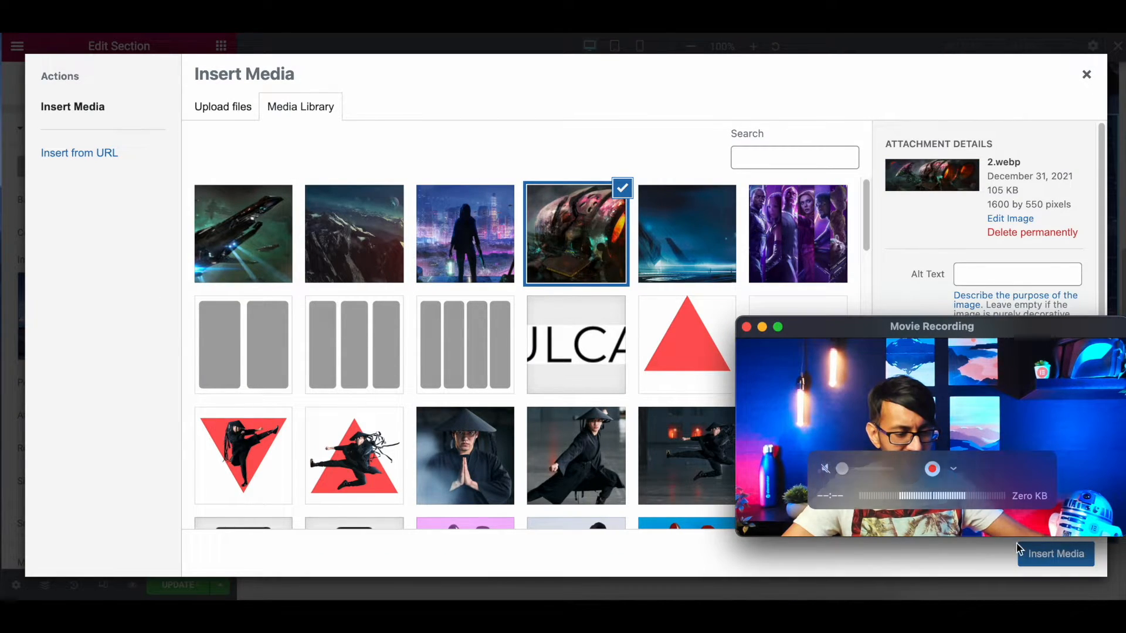
click(1066, 554)
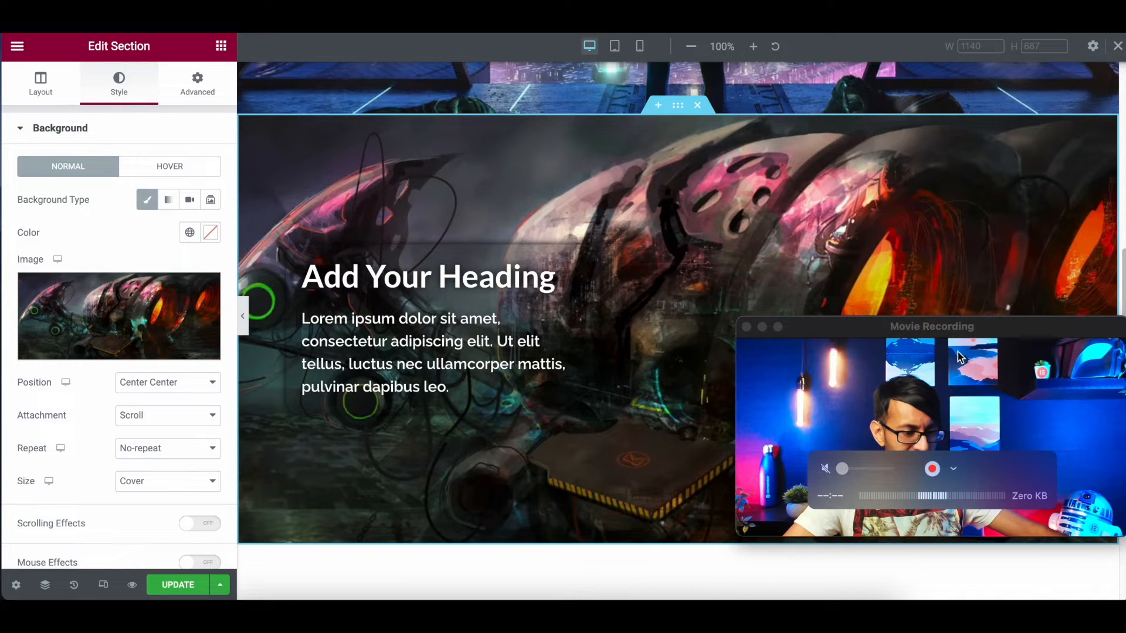
drag(1004, 325, 1015, 388)
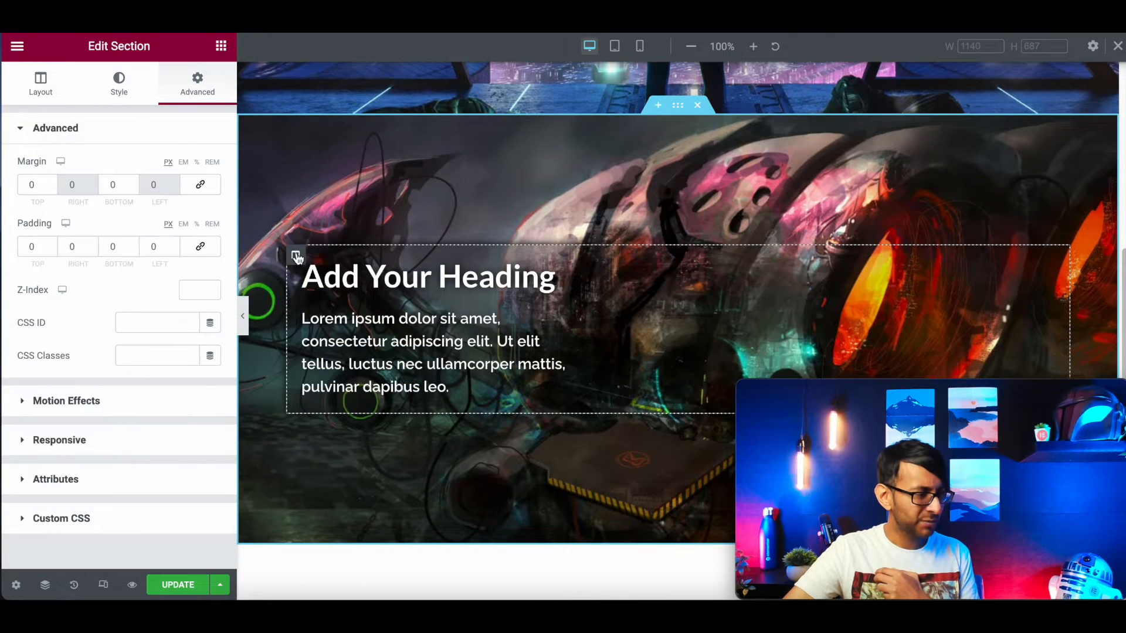
Set the second section's column margin to 0 px right and 600 px left, and preview it at full width
click(297, 257)
click(199, 84)
drag(83, 183, 27, 180)
text(0)
key(Tab)
key(Tab)
text(6)
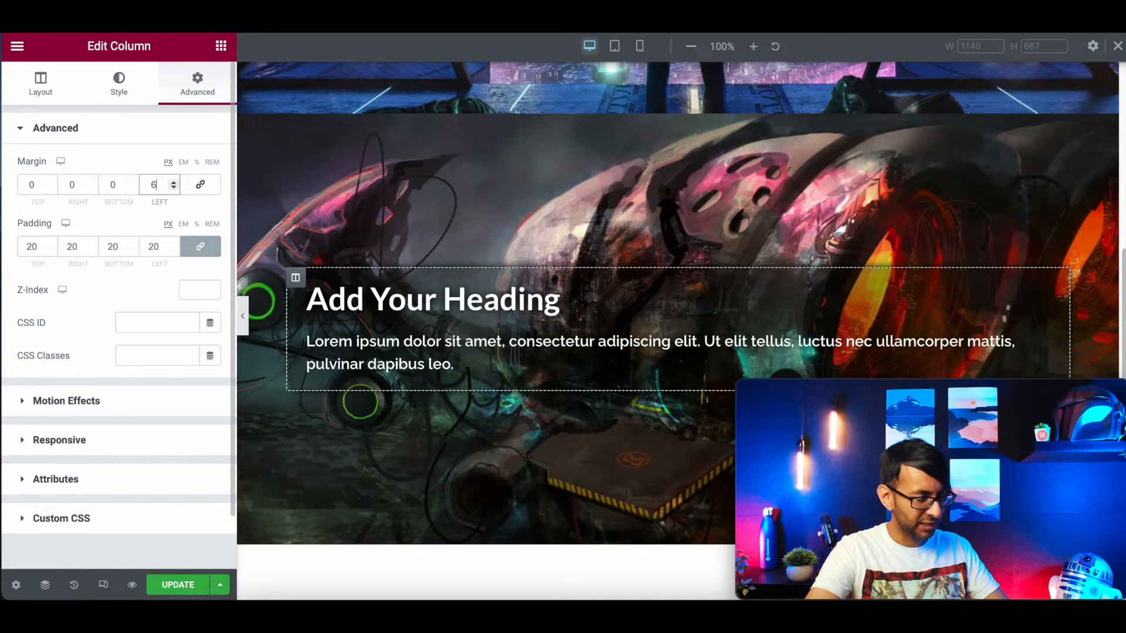
text(00)
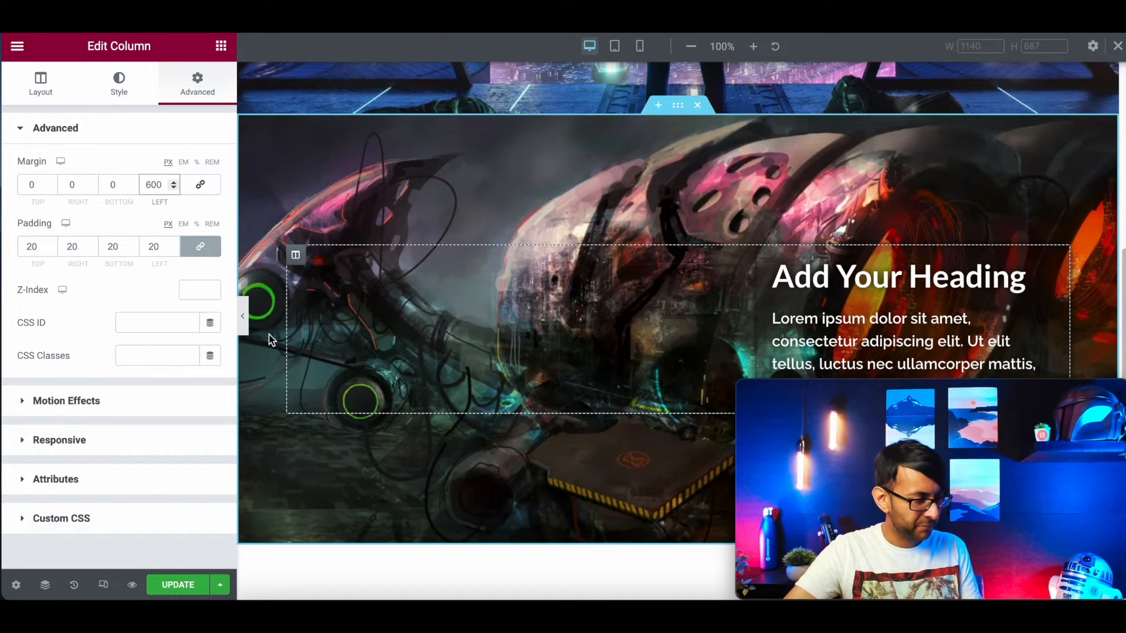
click(242, 317)
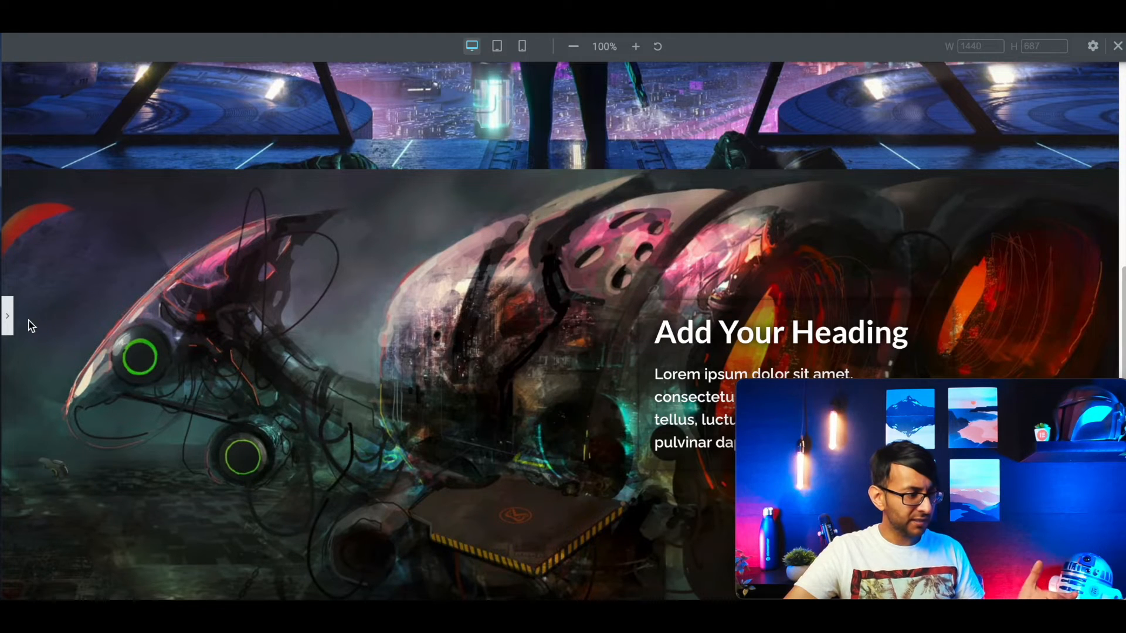
Copy the first hero section with the city background for reuse further down the page
click(7, 315)
scroll(668, 175, up, 5)
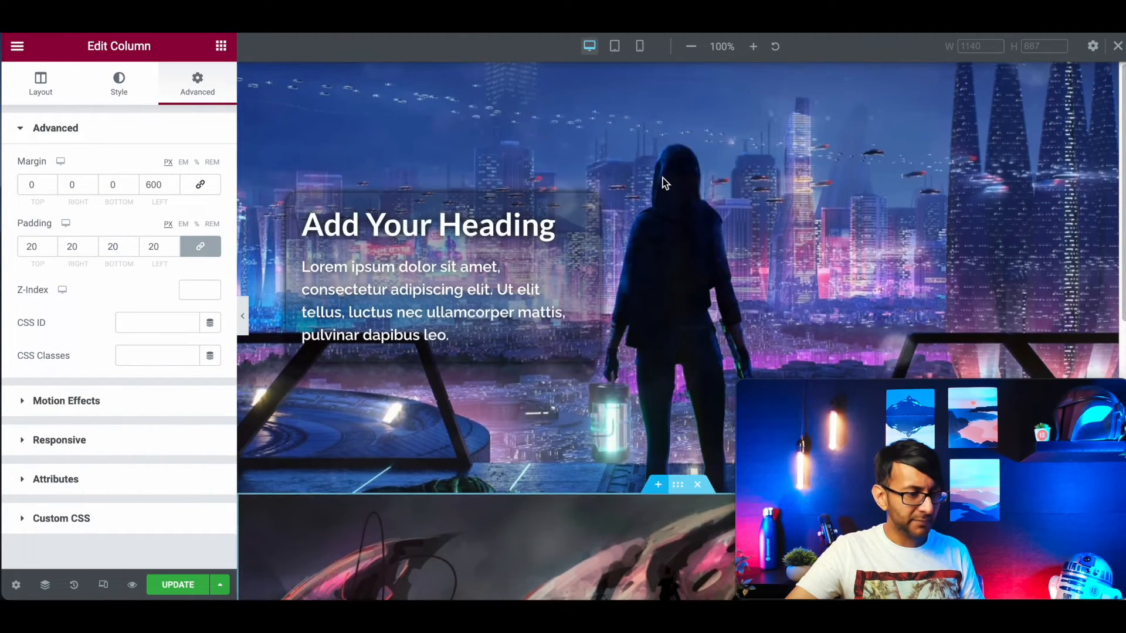
right_click(677, 74)
click(719, 110)
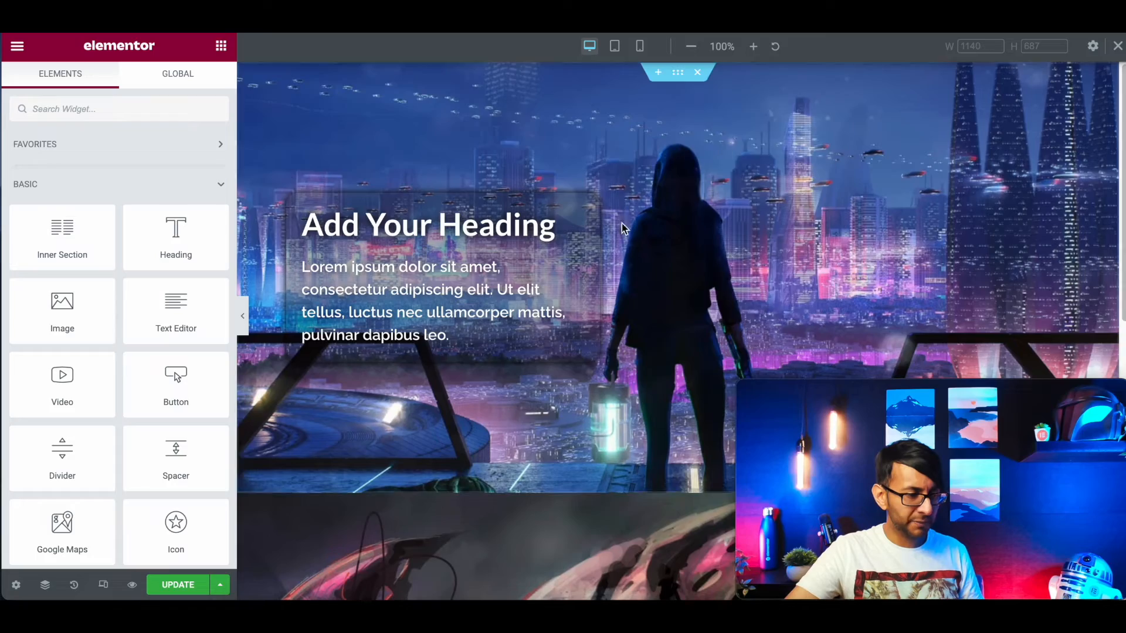
Preview the stacked hero sections at full page width
scroll(558, 423, down, 10)
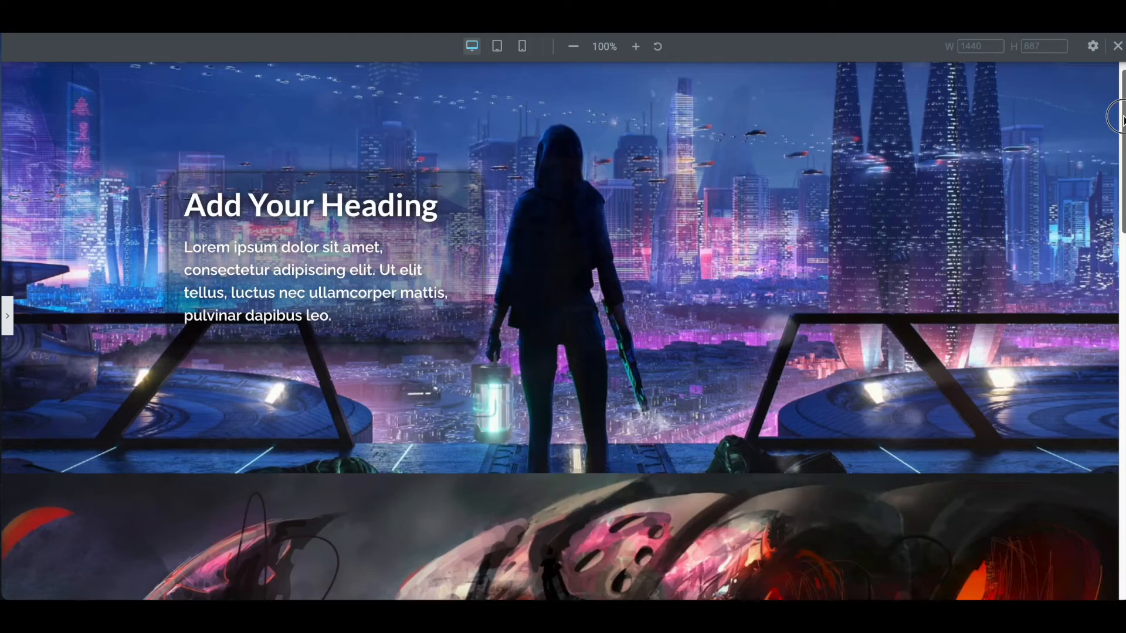
drag(1117, 117, 1124, 154)
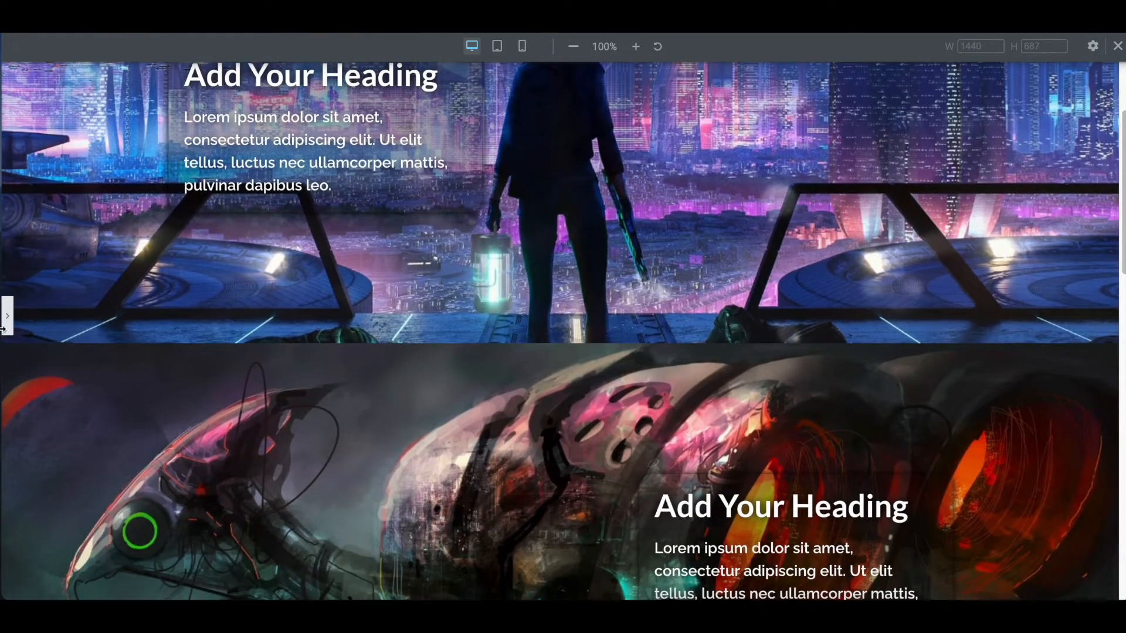
click(7, 316)
Set the second section's background attachment to Fixed and check the effect while moving through the page
scroll(516, 429, down, 3)
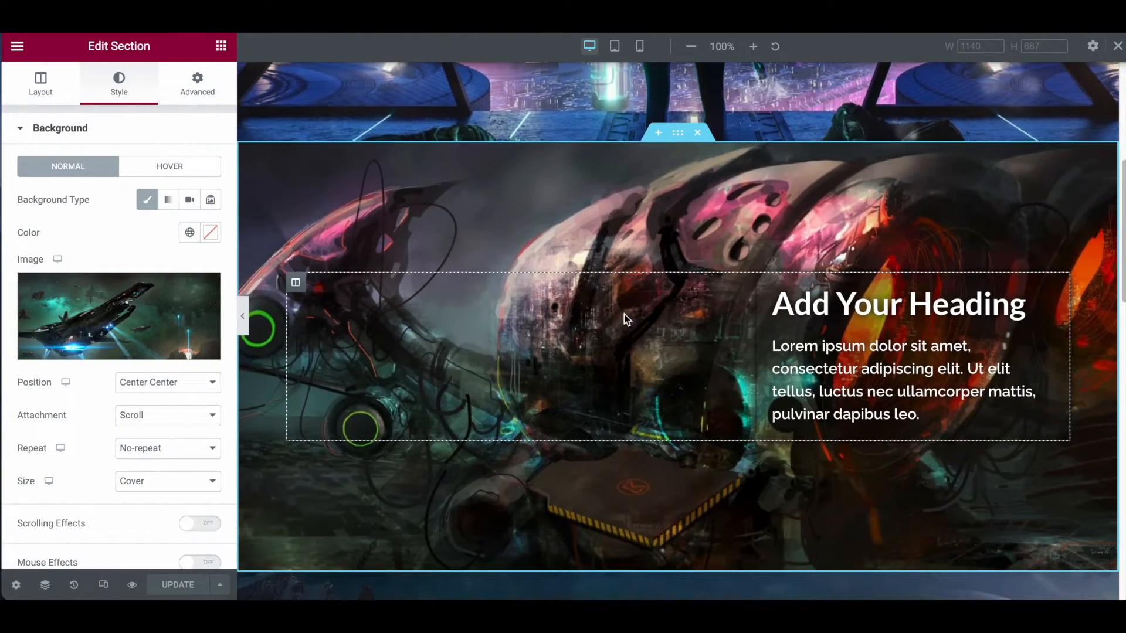
click(677, 142)
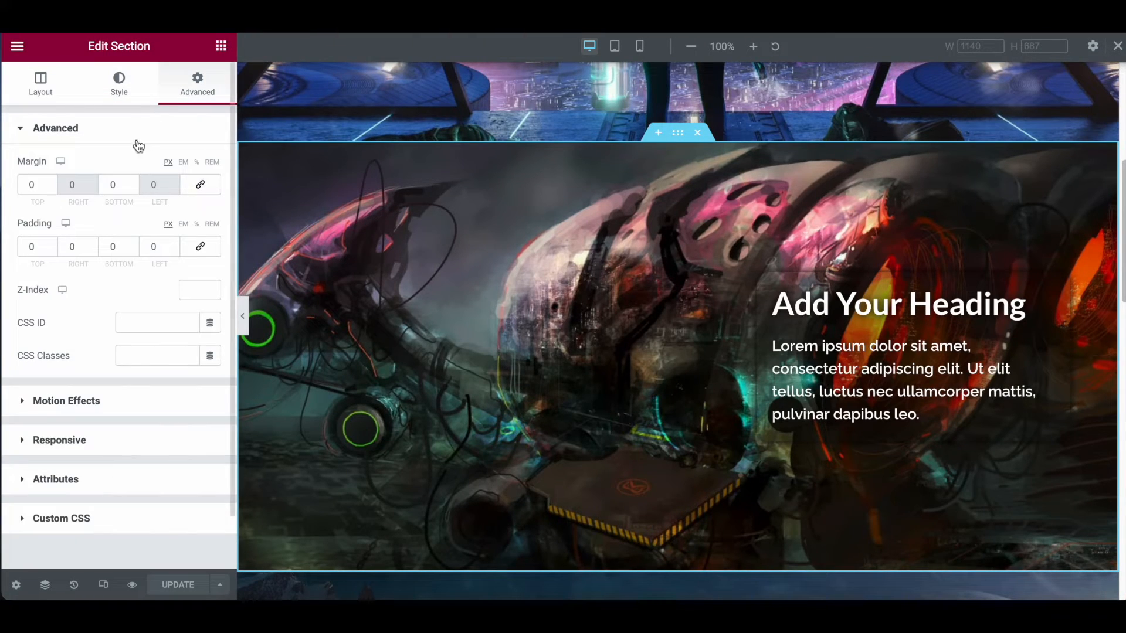
click(119, 95)
click(145, 421)
click(154, 460)
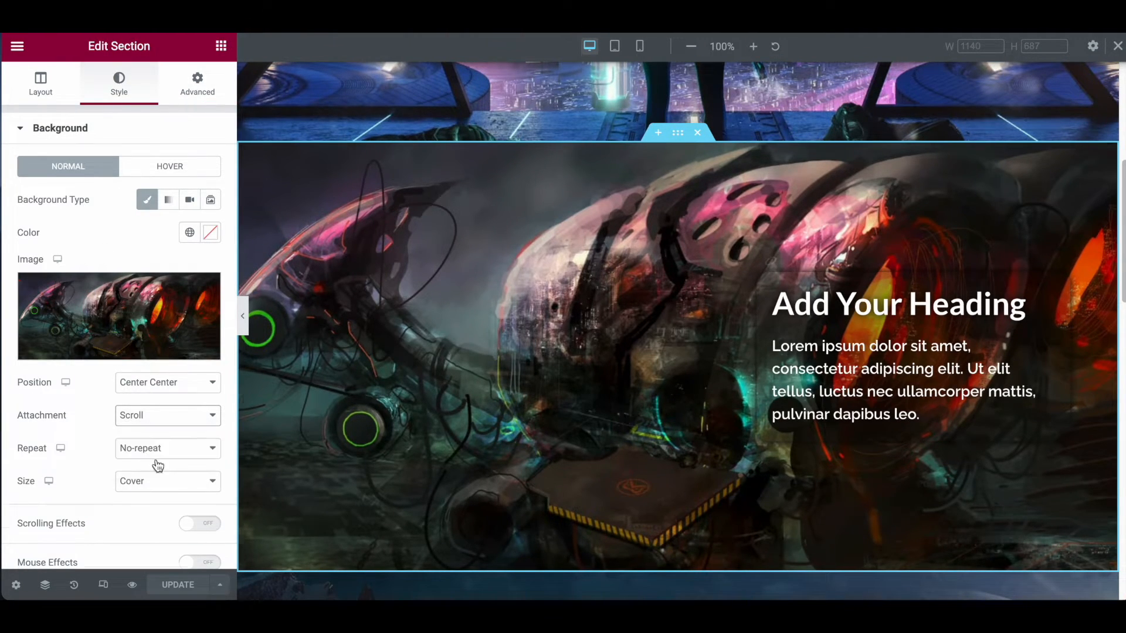
scroll(868, 409, down, 2)
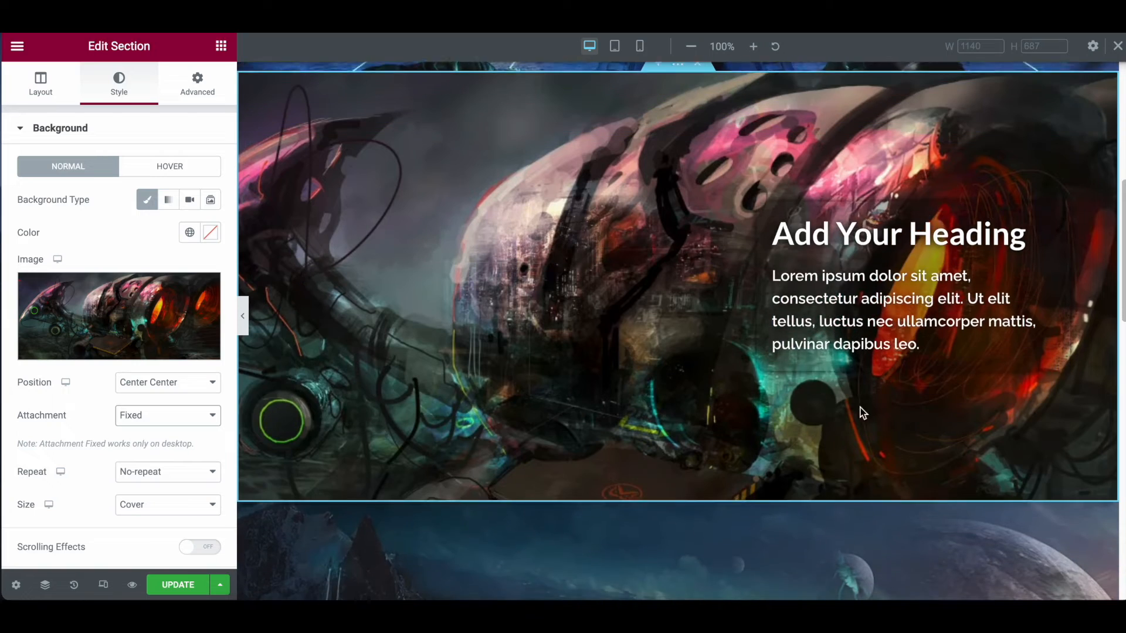
scroll(691, 506, up, 2)
scroll(682, 518, down, 1)
scroll(679, 529, down, 1)
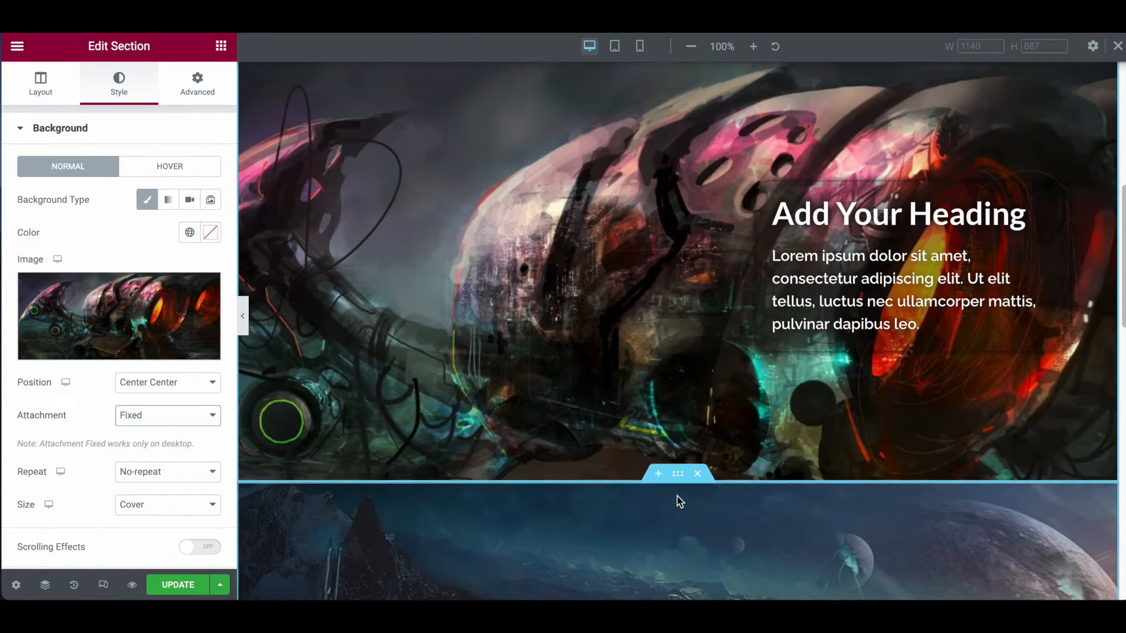
Set the background attachment of the third section, with the mountain image, to Fixed and save the page
click(678, 474)
click(134, 426)
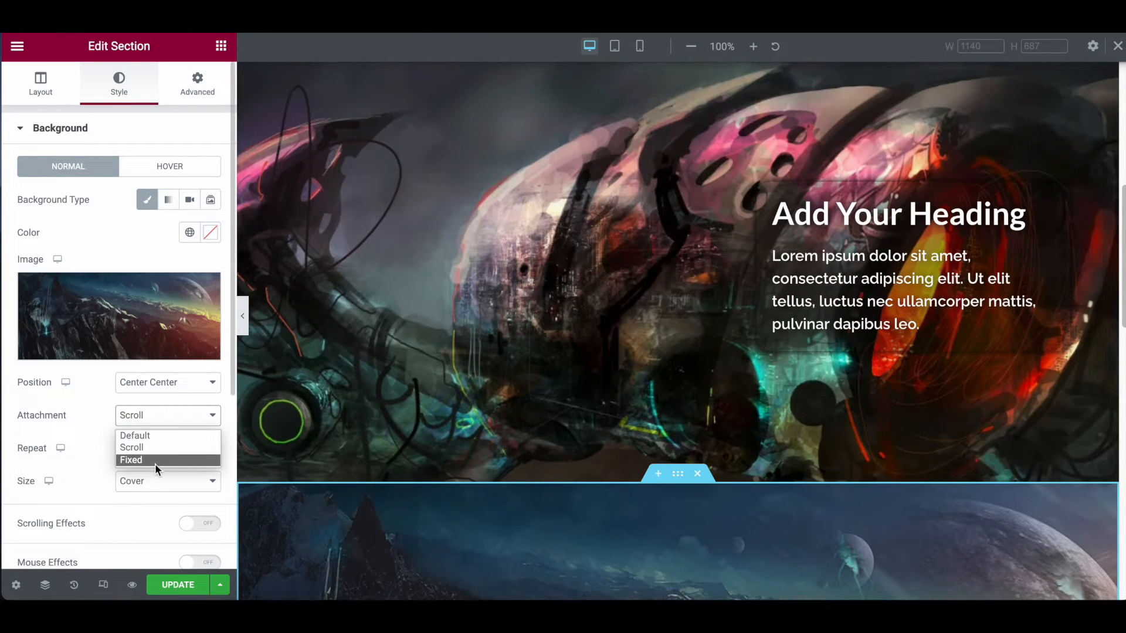
click(153, 459)
click(176, 583)
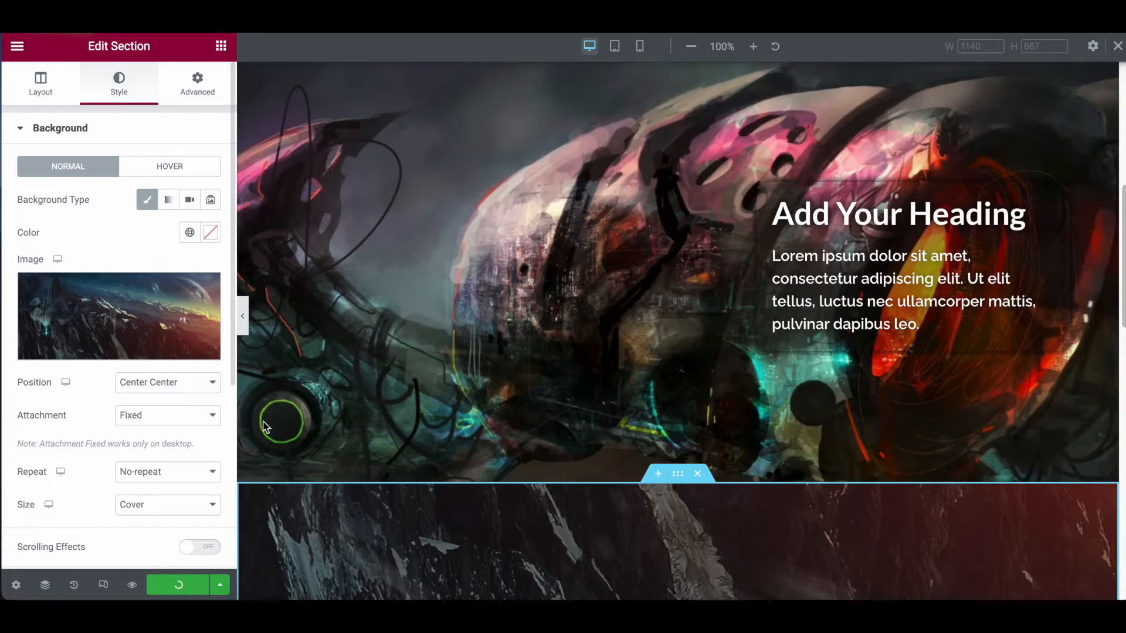
Preview the fixed-background effect across all hero sections at full page width, then reopen the editing settings
click(242, 316)
scroll(872, 373, up, 5)
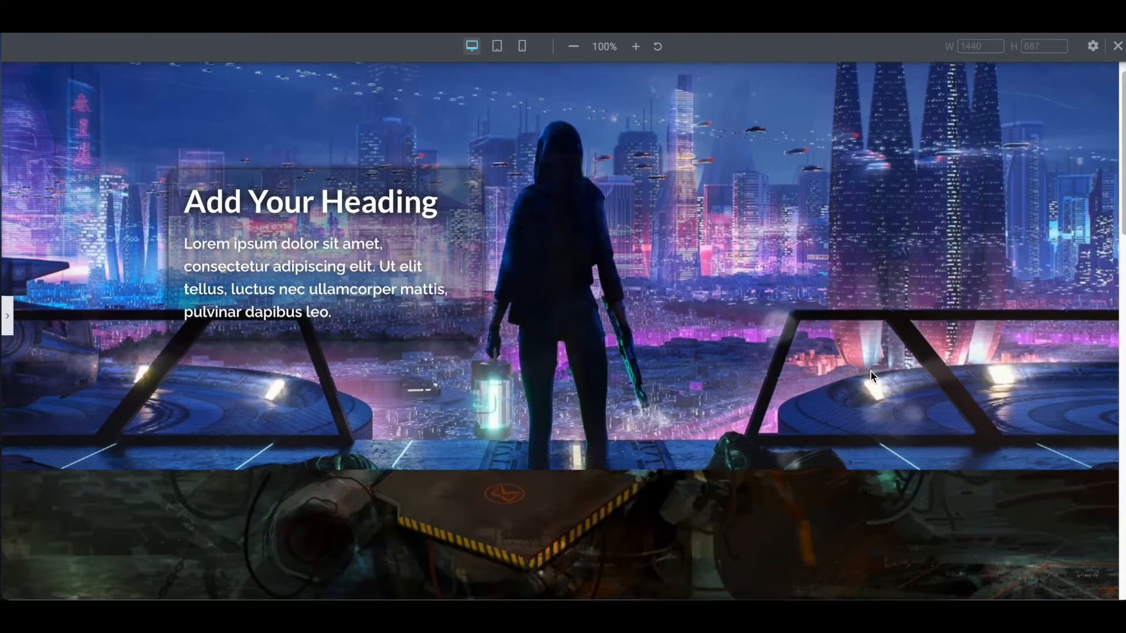
drag(1117, 211, 1117, 390)
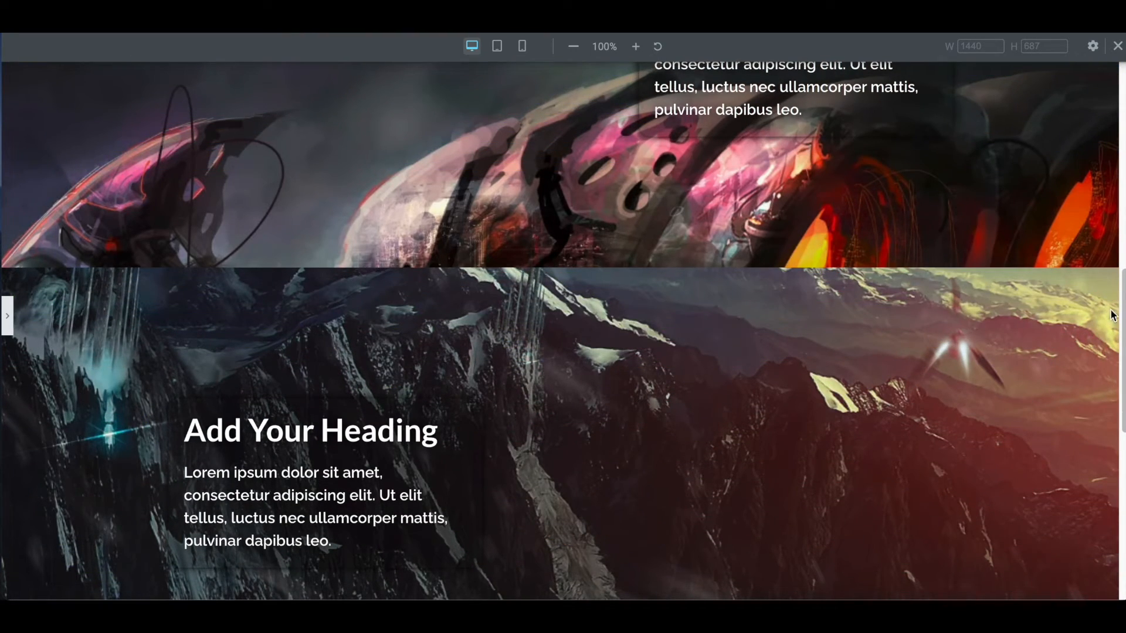
drag(1116, 316, 1123, 91)
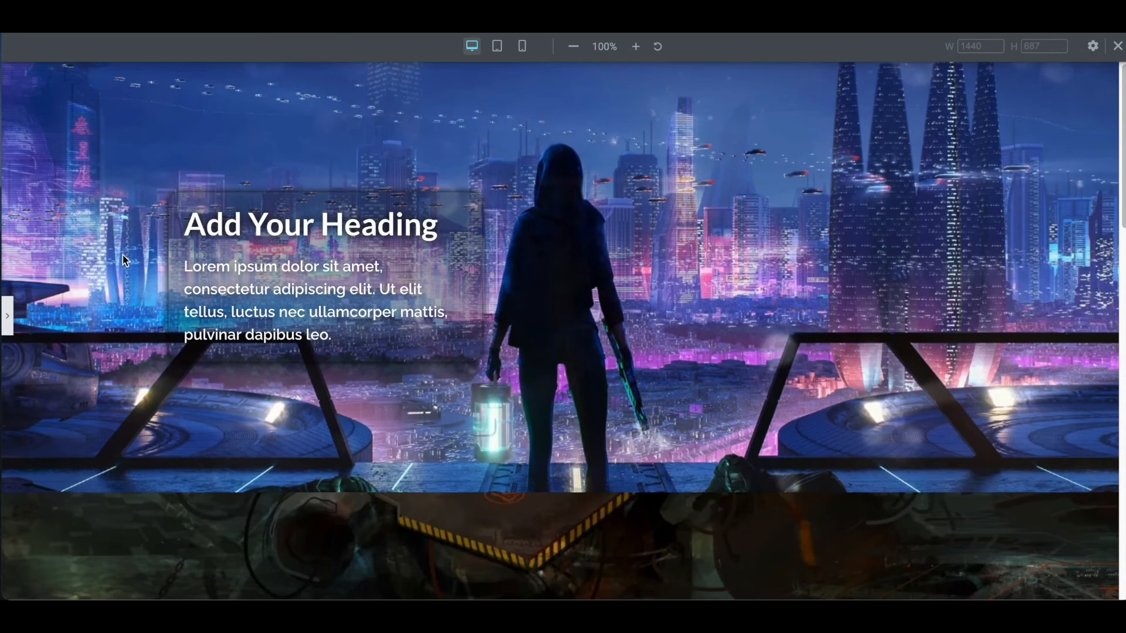
click(7, 317)
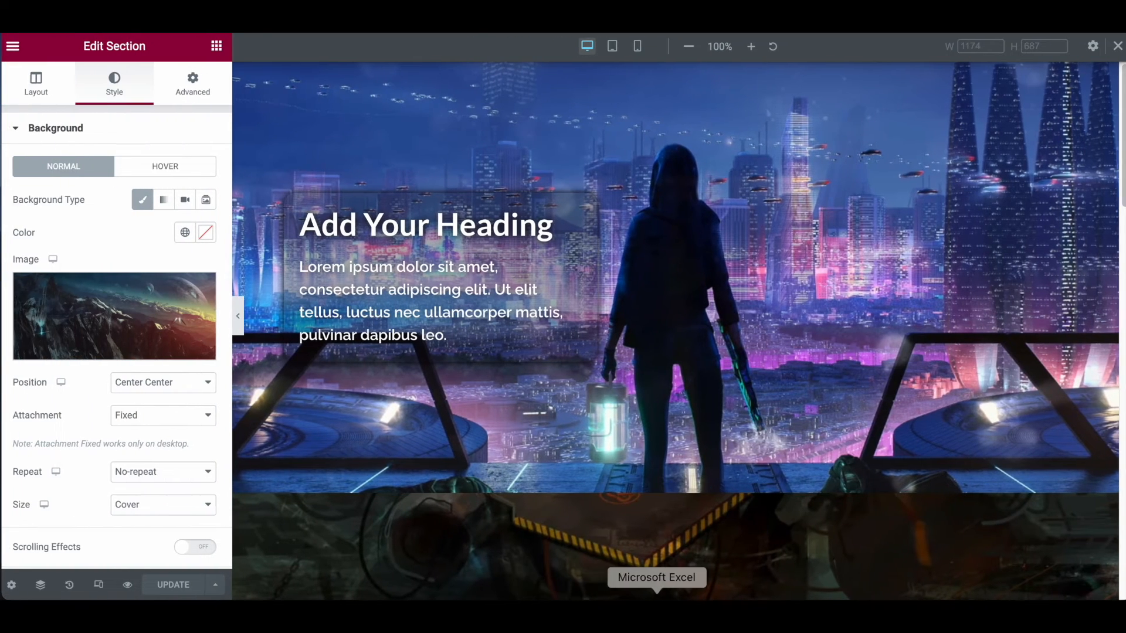
click(739, 613)
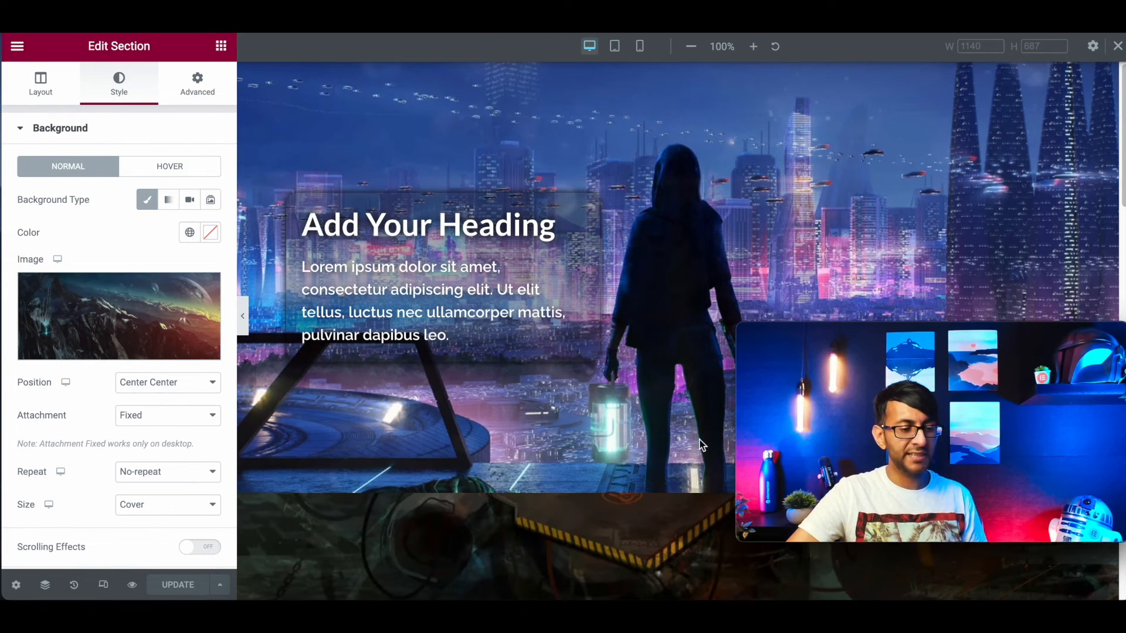